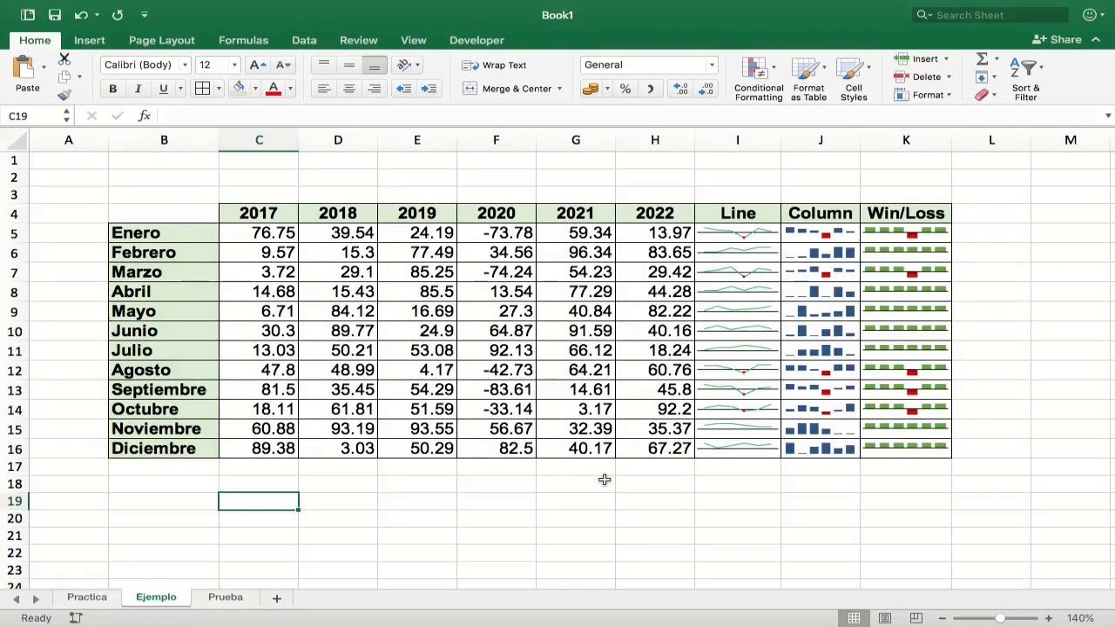
- Examine the Line, Column and Win/Loss sparkline columns and the monthly 2017–2022 data on the Ejemplo sheet
{"action": "left_click_drag", "start_coordinate": [728, 214], "coordinate": [720, 446]}
{"action": "left_click_drag", "start_coordinate": [833, 215], "coordinate": [844, 449]}
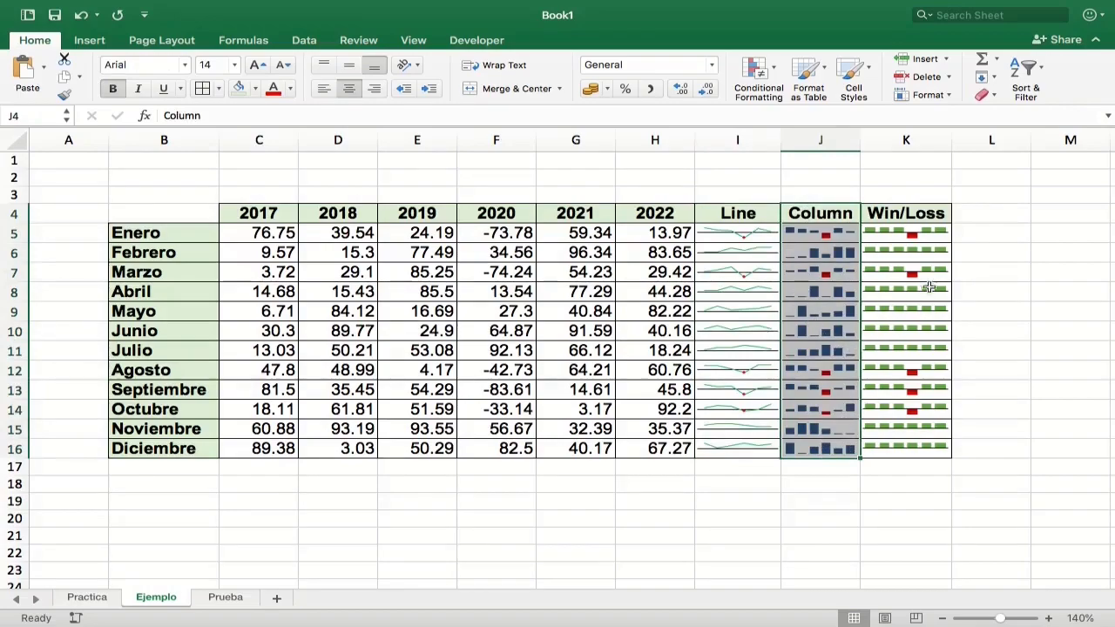
{"action": "left_click", "coordinate": [921, 216]}
{"action": "left_click_drag", "start_coordinate": [921, 216], "coordinate": [927, 447]}
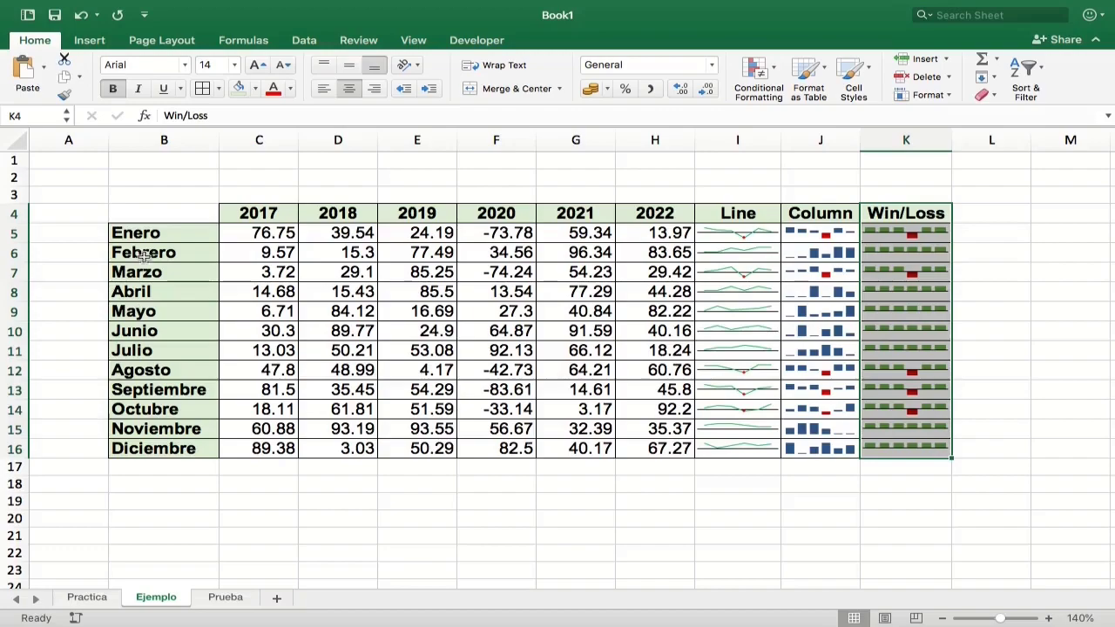
{"action": "left_click_drag", "start_coordinate": [158, 217], "coordinate": [668, 448]}
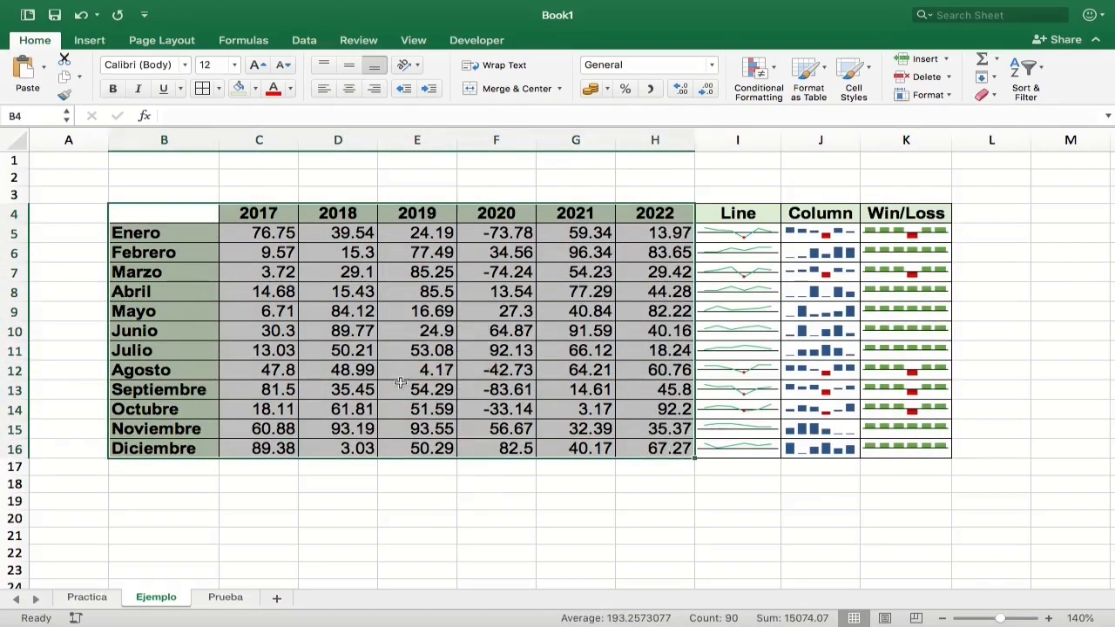
- Open the Practica sheet and highlight its month names and the 2017–2022 values in C5:H16
{"action": "left_click", "coordinate": [87, 597]}
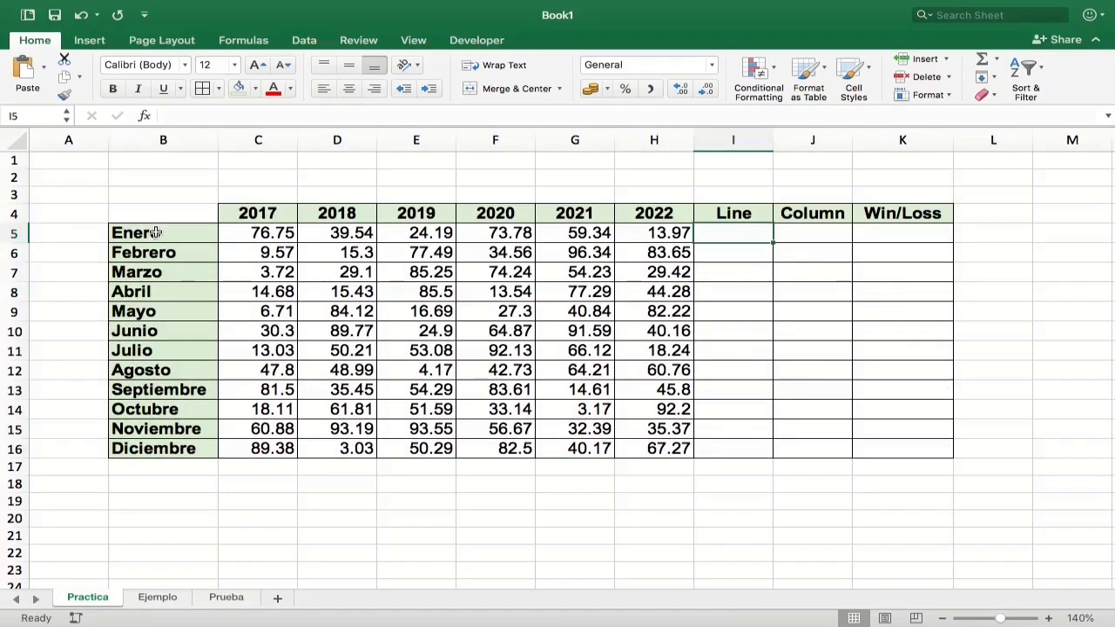
{"action": "left_click_drag", "start_coordinate": [155, 232], "coordinate": [164, 448]}
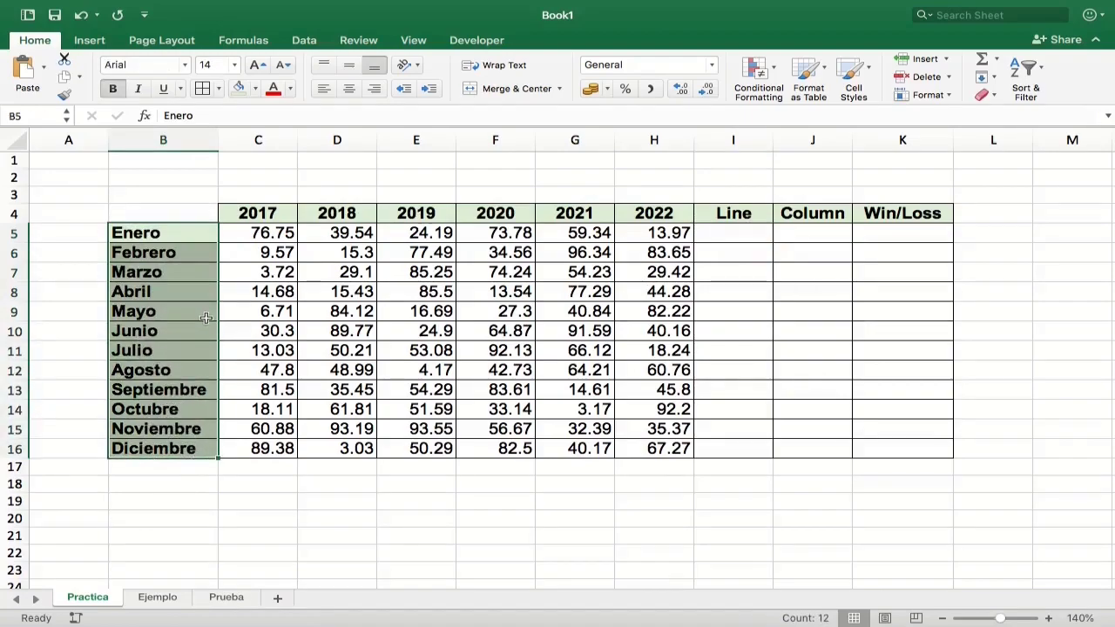
{"action": "left_click_drag", "start_coordinate": [261, 231], "coordinate": [663, 446]}
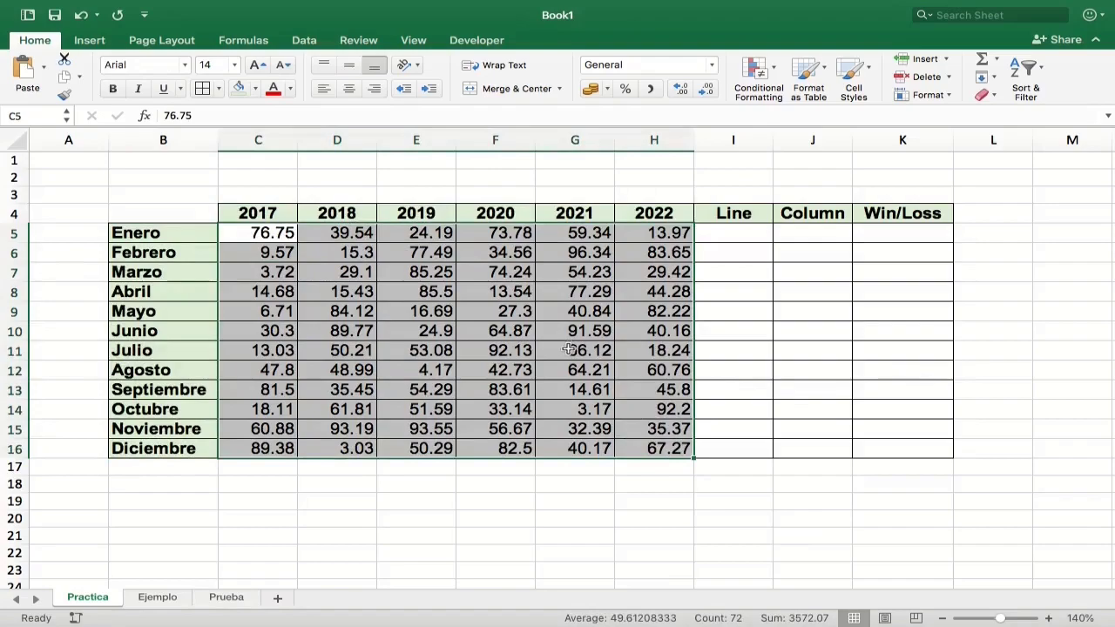
- Insert a line sparkline in I5 for Enero, using C5:H5 as the data range
{"action": "left_click_drag", "start_coordinate": [734, 232], "coordinate": [745, 429]}
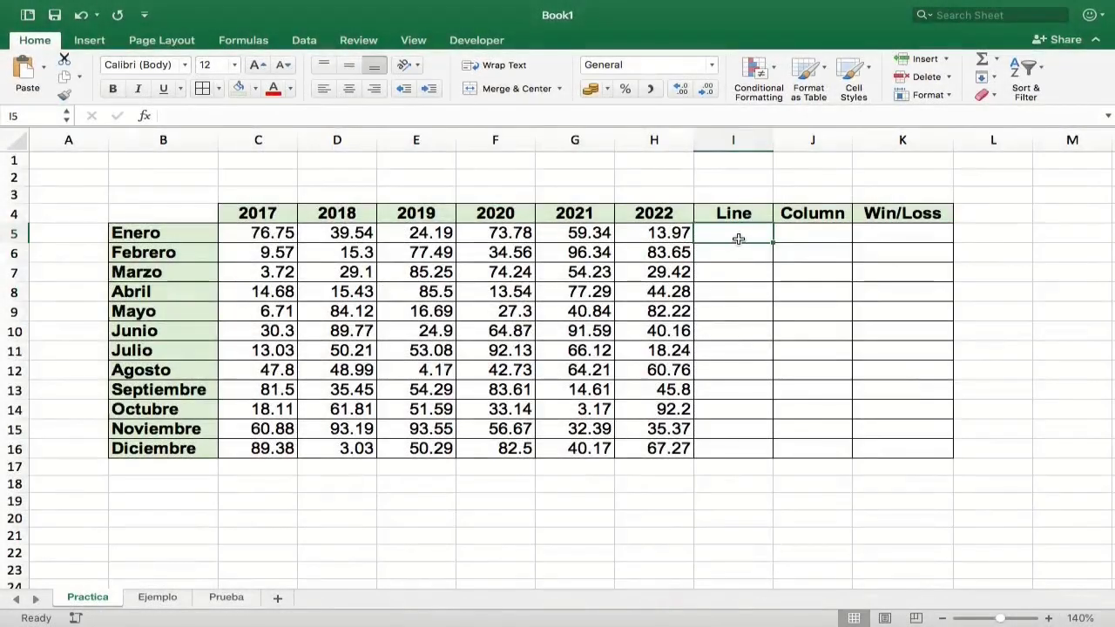
{"action": "left_click", "coordinate": [89, 39]}
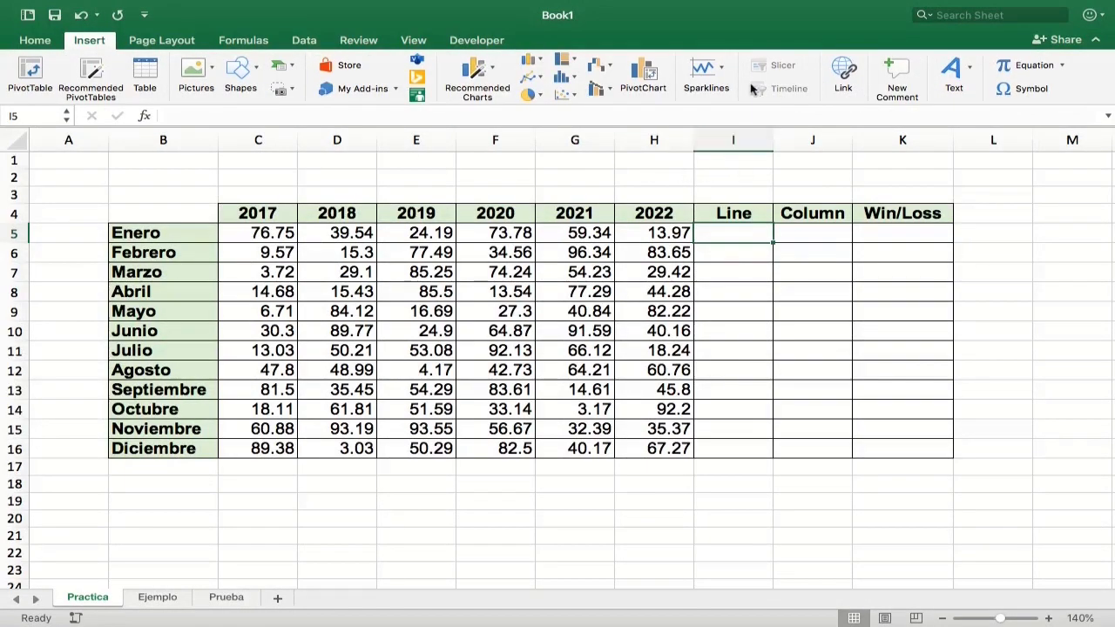
{"action": "left_click", "coordinate": [702, 90]}
{"action": "left_click_drag", "start_coordinate": [509, 86], "coordinate": [485, 61]}
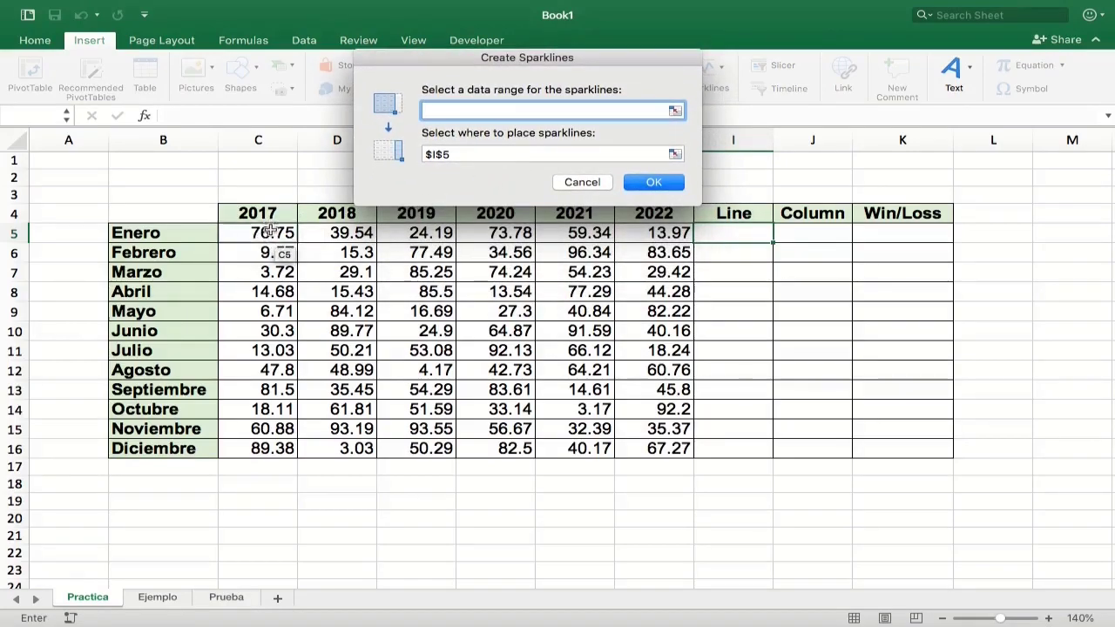
{"action": "left_click_drag", "start_coordinate": [270, 231], "coordinate": [633, 236]}
{"action": "left_click", "coordinate": [655, 182]}
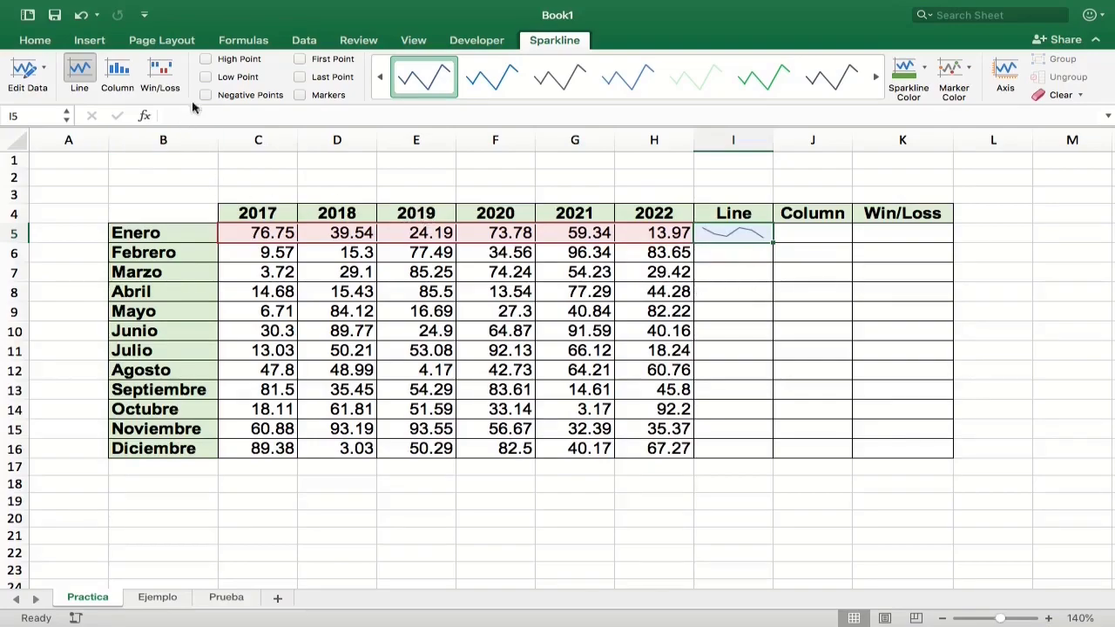
- Mark the high point in green and the low point in red on the Enero line sparkline
{"action": "left_click", "coordinate": [206, 60]}
{"action": "left_click", "coordinate": [627, 101]}
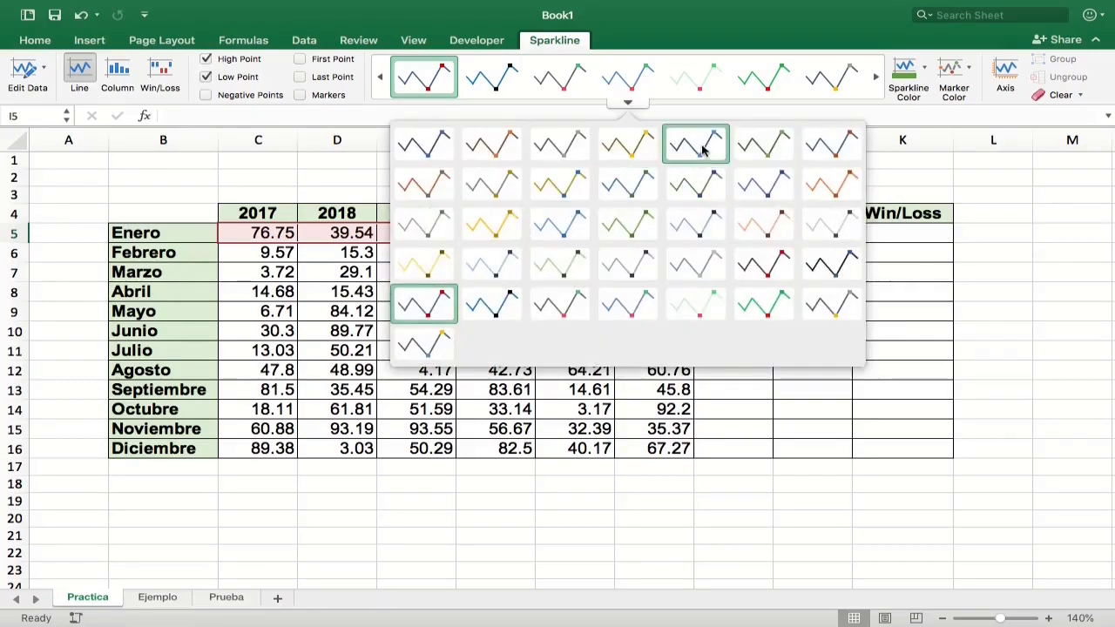
{"action": "left_click", "coordinate": [610, 183]}
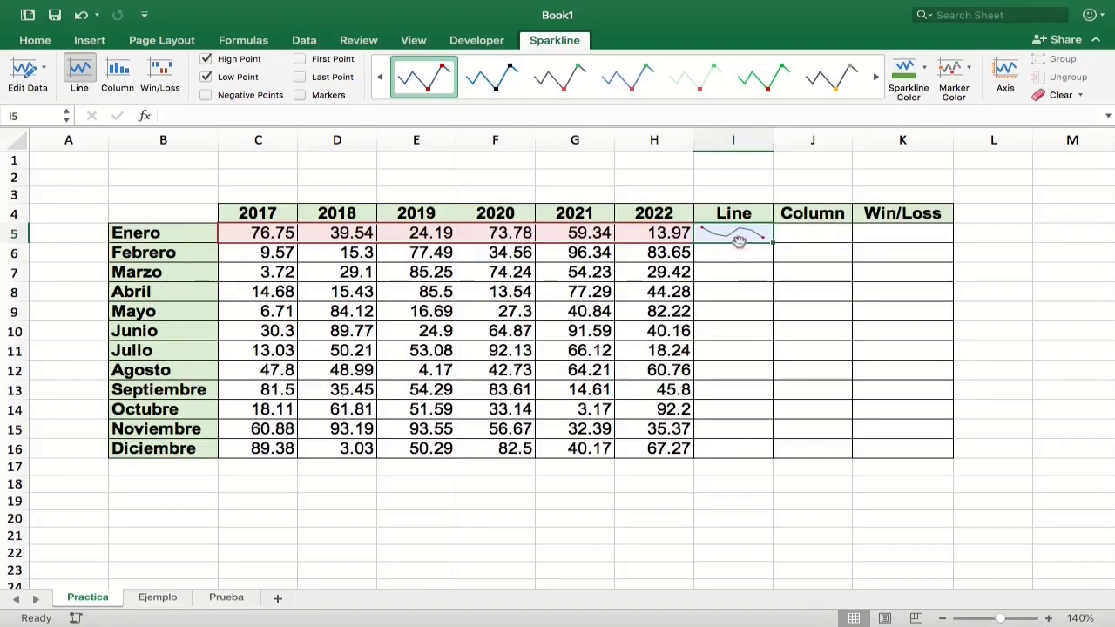
{"action": "left_click", "coordinate": [954, 70]}
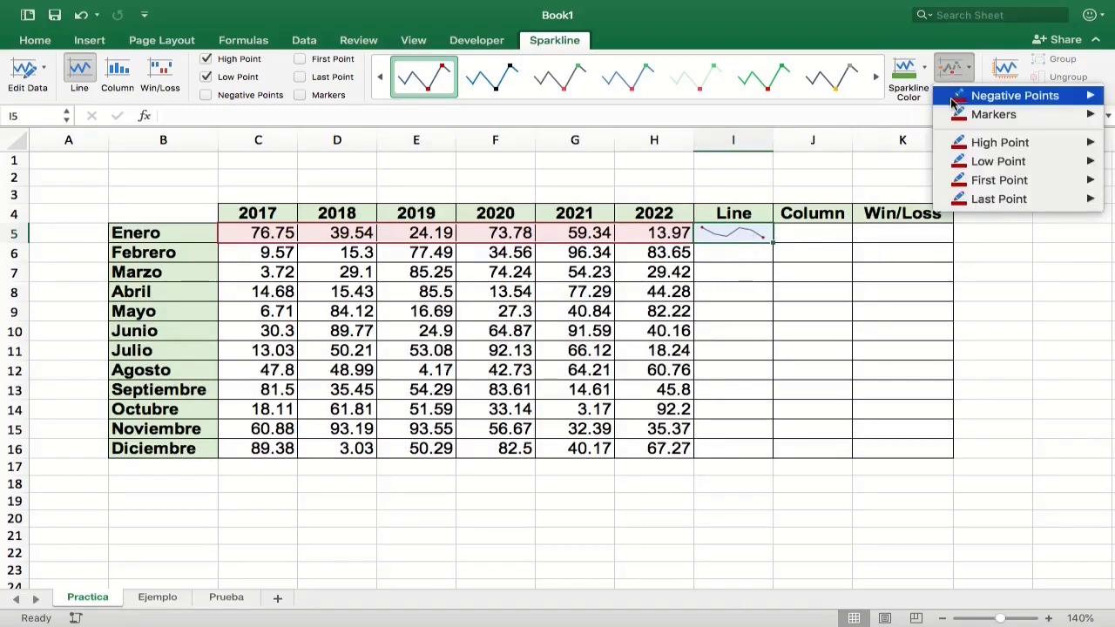
{"action": "mouse_move", "coordinate": [951, 145]}
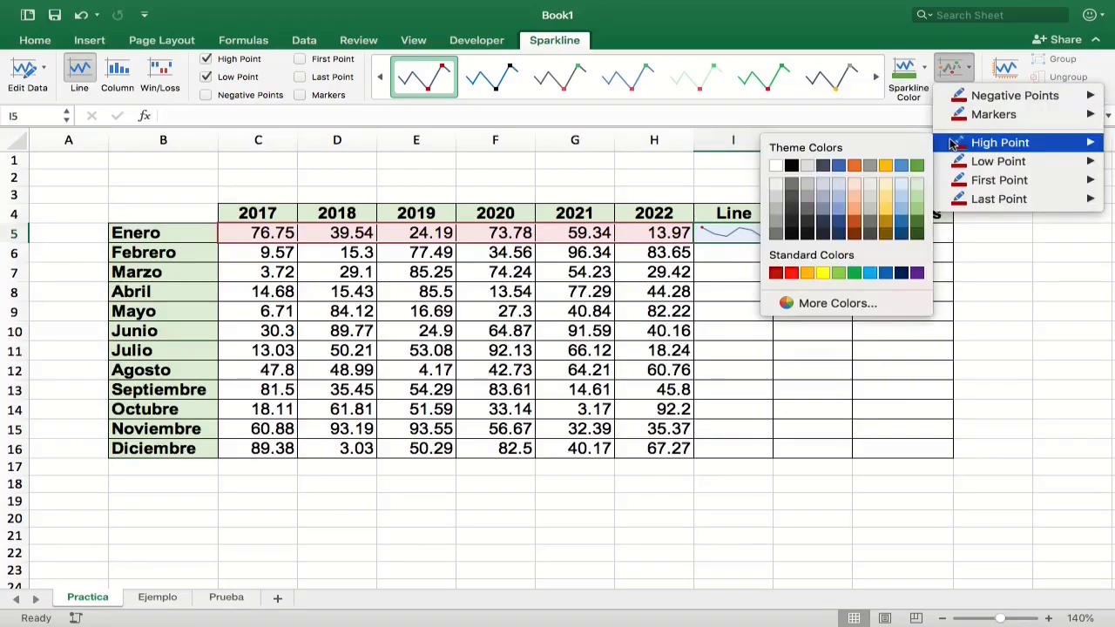
{"action": "left_click", "coordinate": [920, 169]}
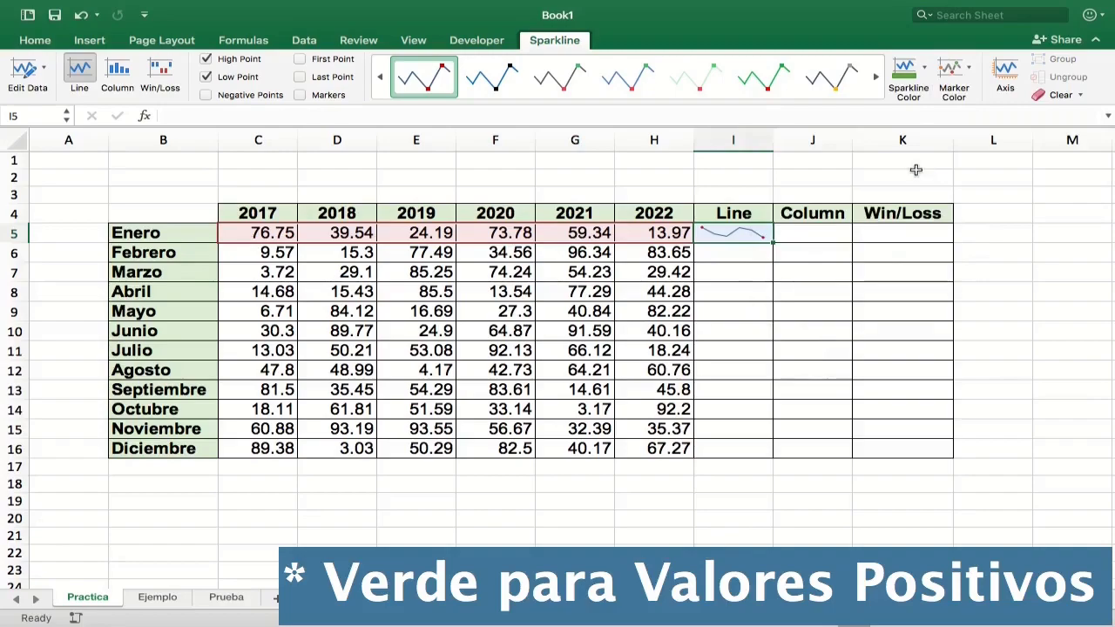
{"action": "left_click", "coordinate": [954, 67]}
{"action": "mouse_move", "coordinate": [954, 165]}
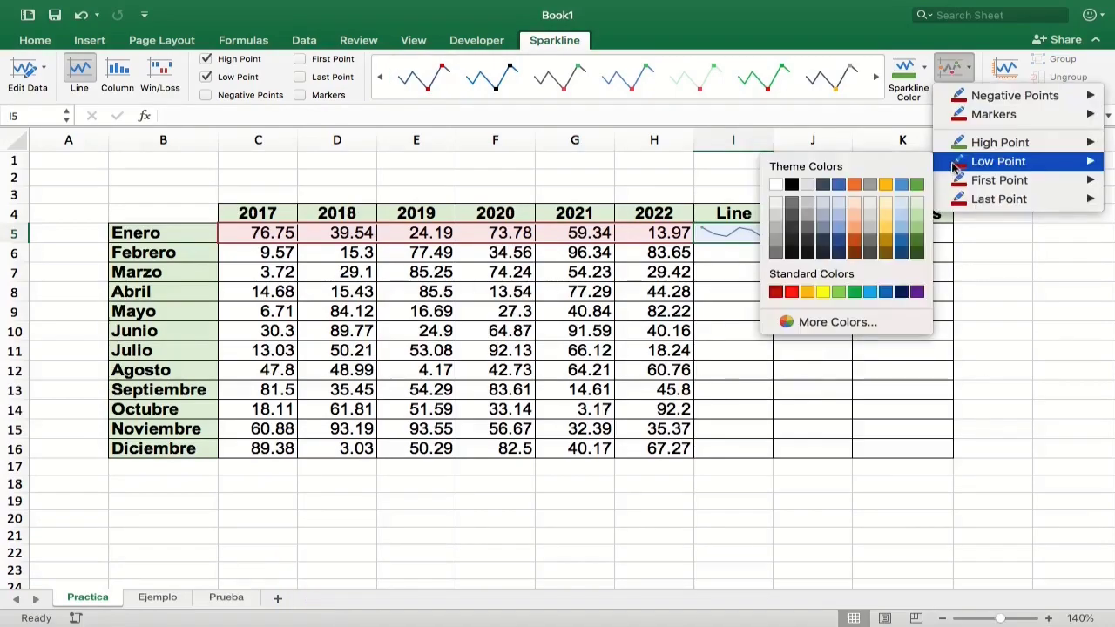
{"action": "left_click", "coordinate": [792, 291]}
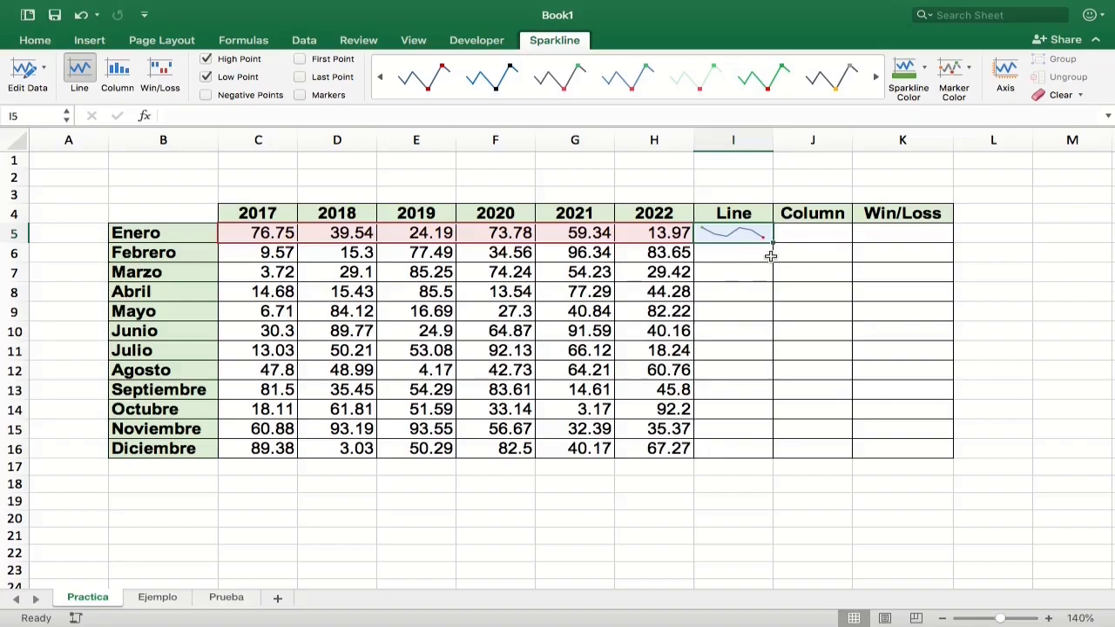
- Fill the Enero sparkline down through I16 and ungroup the Line column's sparklines
{"action": "left_click_drag", "start_coordinate": [774, 243], "coordinate": [758, 449]}
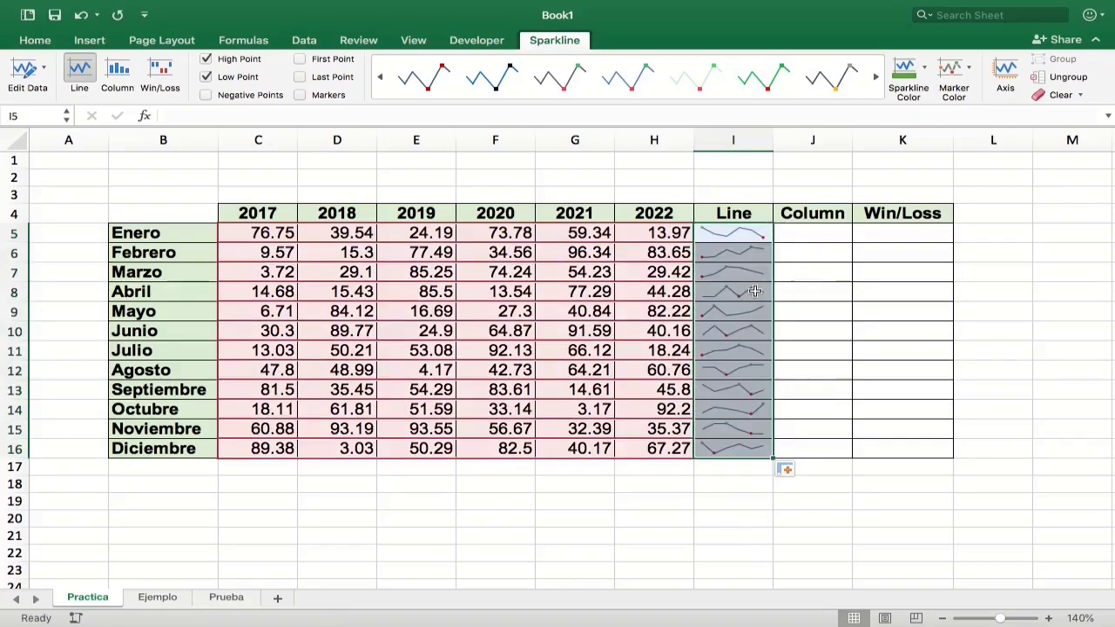
{"action": "left_click", "coordinate": [730, 272]}
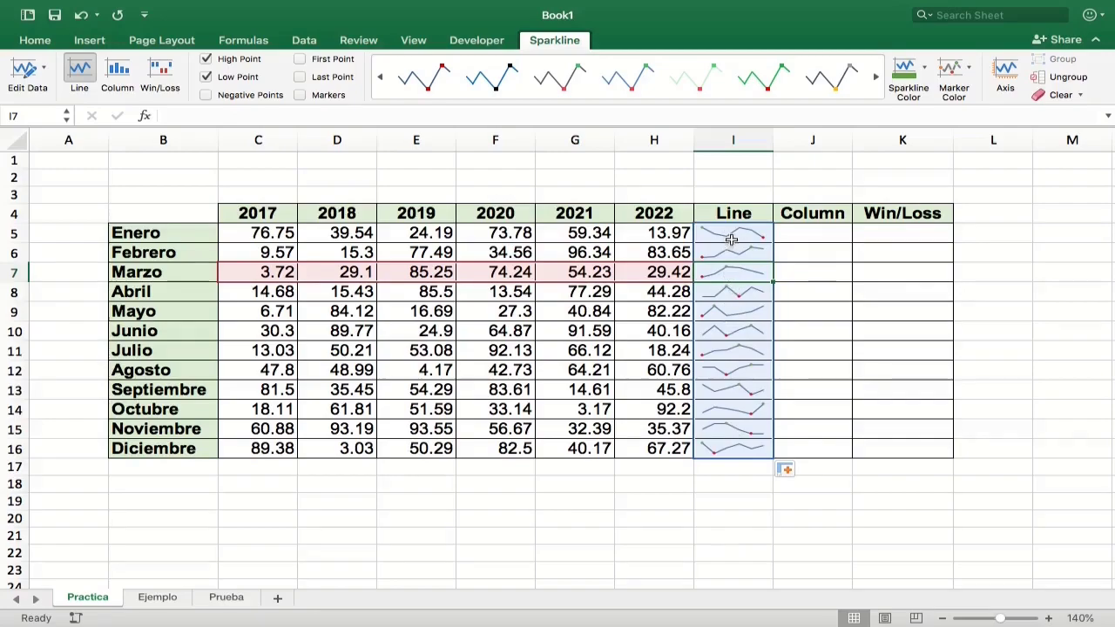
{"action": "left_click_drag", "start_coordinate": [732, 229], "coordinate": [742, 447]}
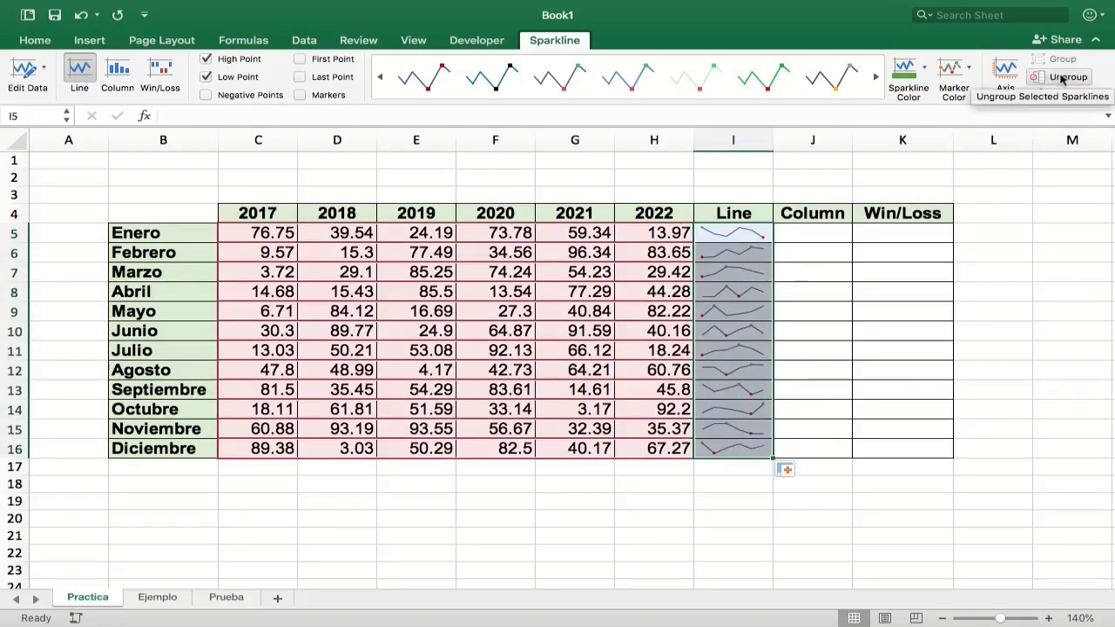
{"action": "left_click", "coordinate": [1055, 80]}
{"action": "left_click", "coordinate": [741, 271]}
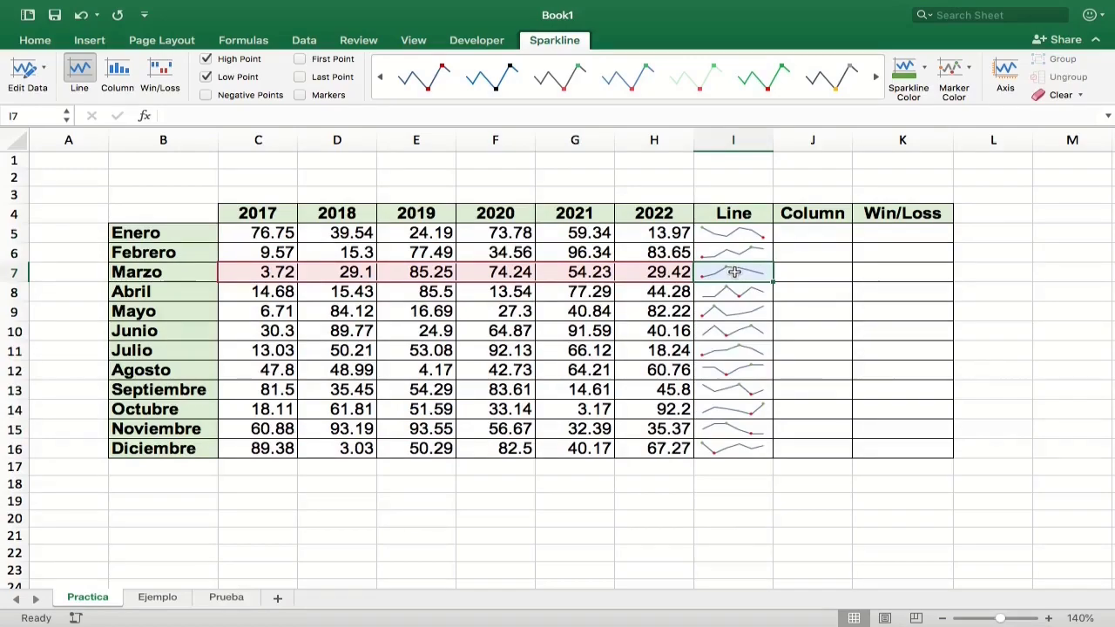
- Clear the sparklines from I5:I16 and undo the clearing
{"action": "left_click_drag", "start_coordinate": [737, 229], "coordinate": [739, 439]}
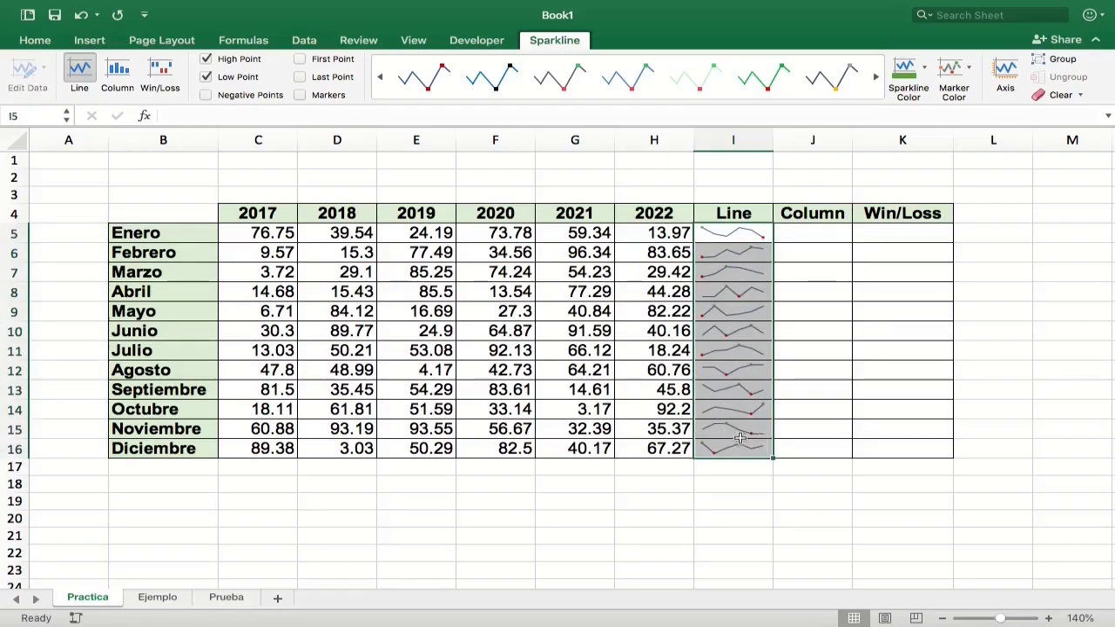
{"action": "left_click", "coordinate": [1055, 95]}
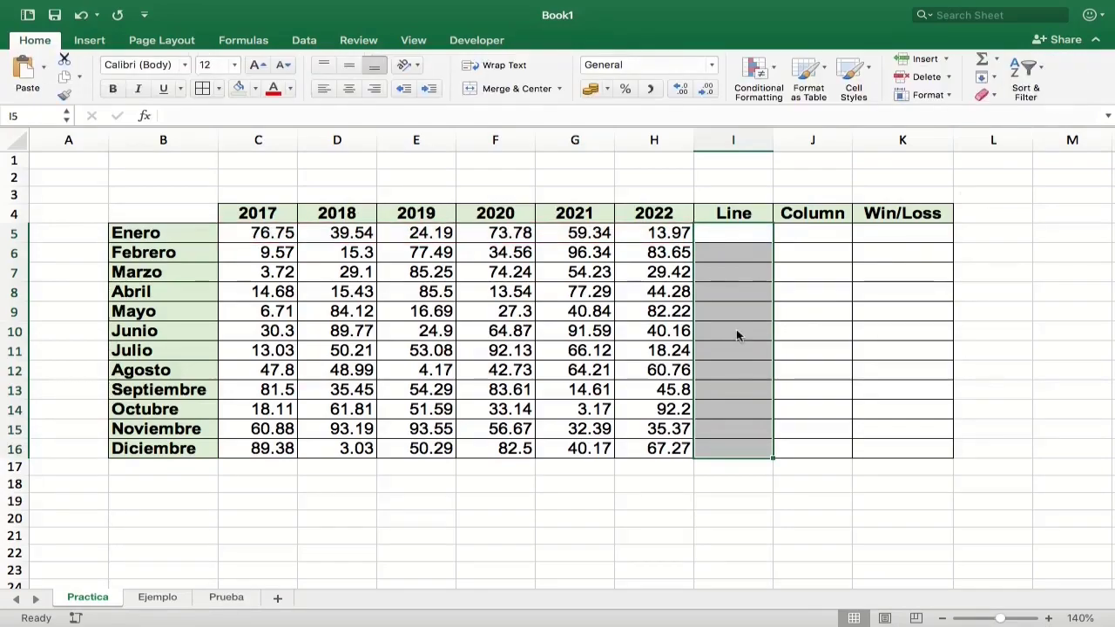
{"action": "key", "text": "super+z"}
{"action": "left_click", "coordinate": [736, 274]}
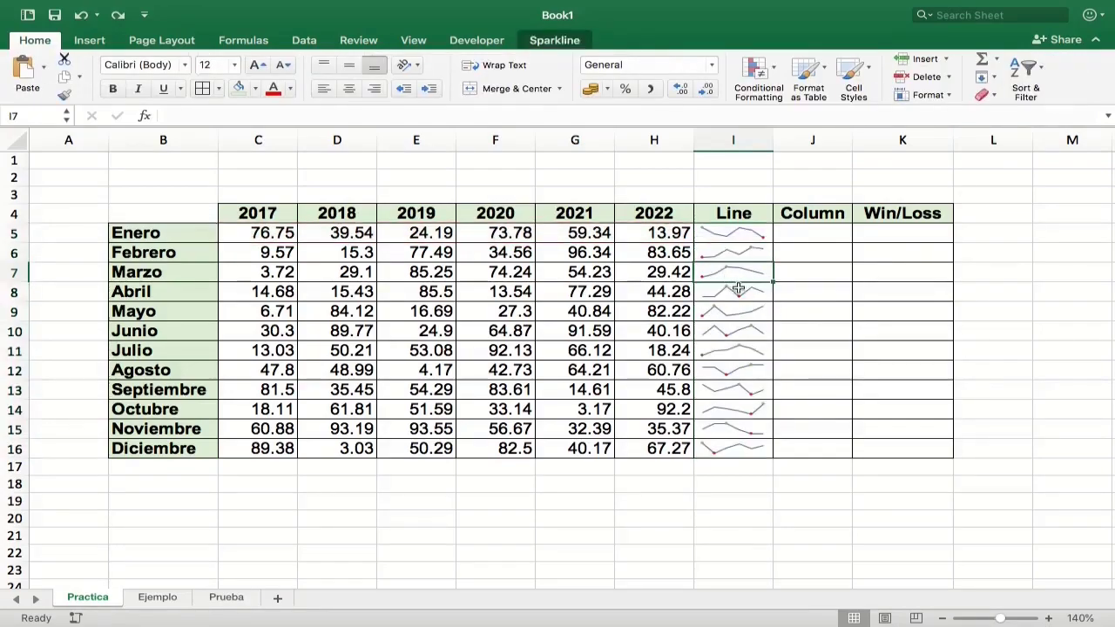
- Group the Line sparklines in I5:I16 with high and low point markers off and negative point markers on
{"action": "left_click", "coordinate": [734, 232]}
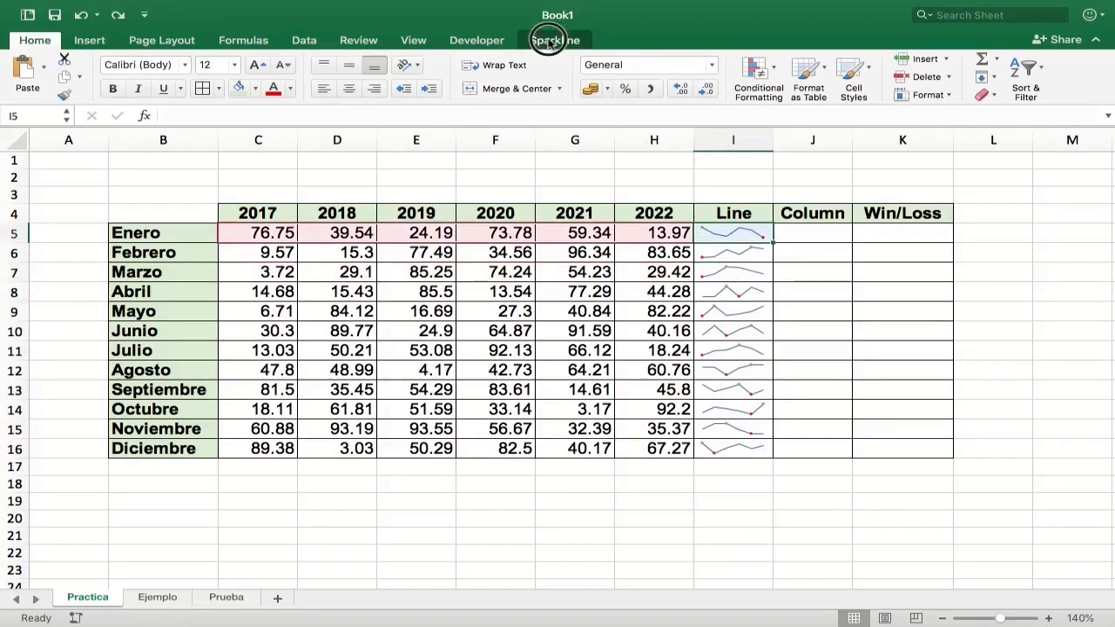
{"action": "left_click", "coordinate": [554, 40]}
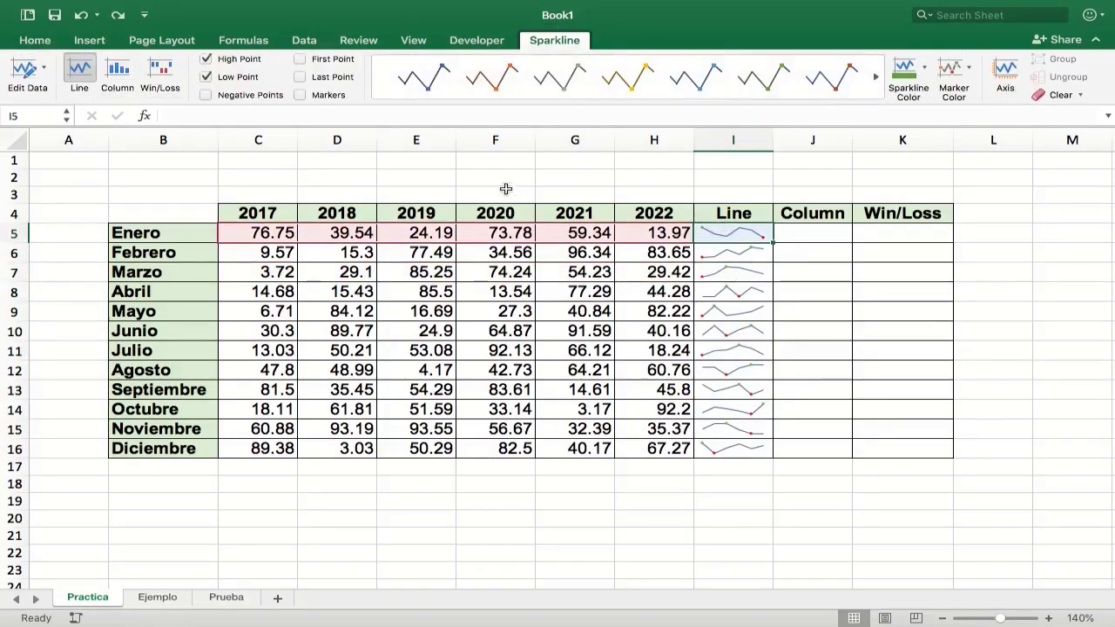
{"action": "left_click", "coordinate": [206, 58]}
{"action": "left_click", "coordinate": [206, 77]}
{"action": "left_click", "coordinate": [207, 97]}
{"action": "left_click_drag", "start_coordinate": [738, 253], "coordinate": [742, 449]}
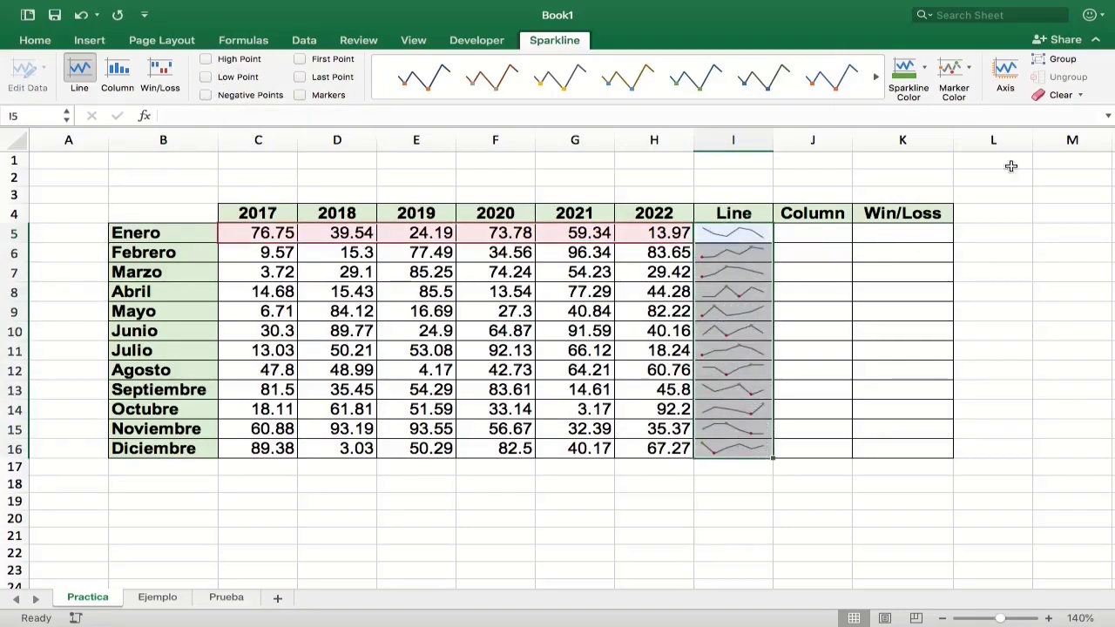
{"action": "left_click", "coordinate": [1061, 61]}
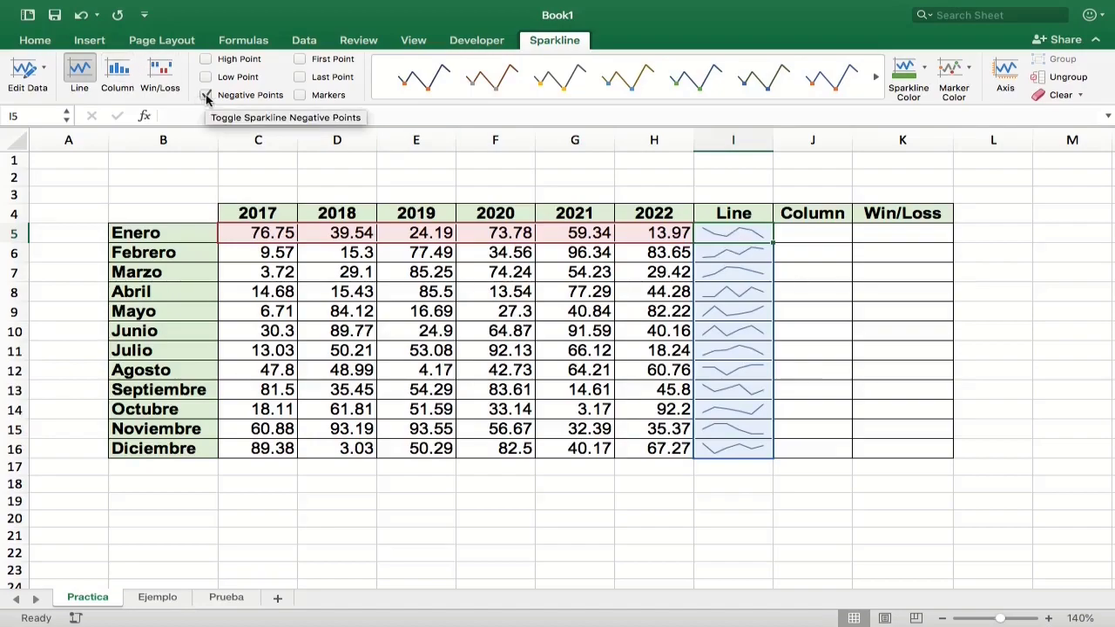
- Show the horizontal axis on the Line sparklines and set the vertical minimum and maximum to Same for all sparklines
{"action": "left_click", "coordinate": [1004, 75]}
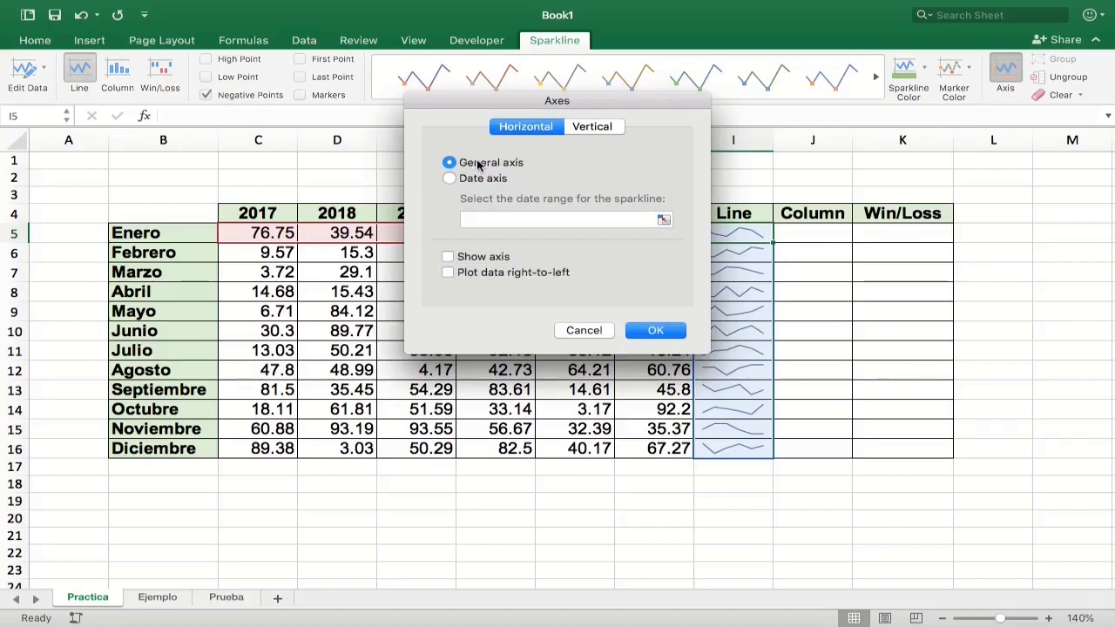
{"action": "left_click", "coordinate": [447, 258]}
{"action": "left_click", "coordinate": [598, 131]}
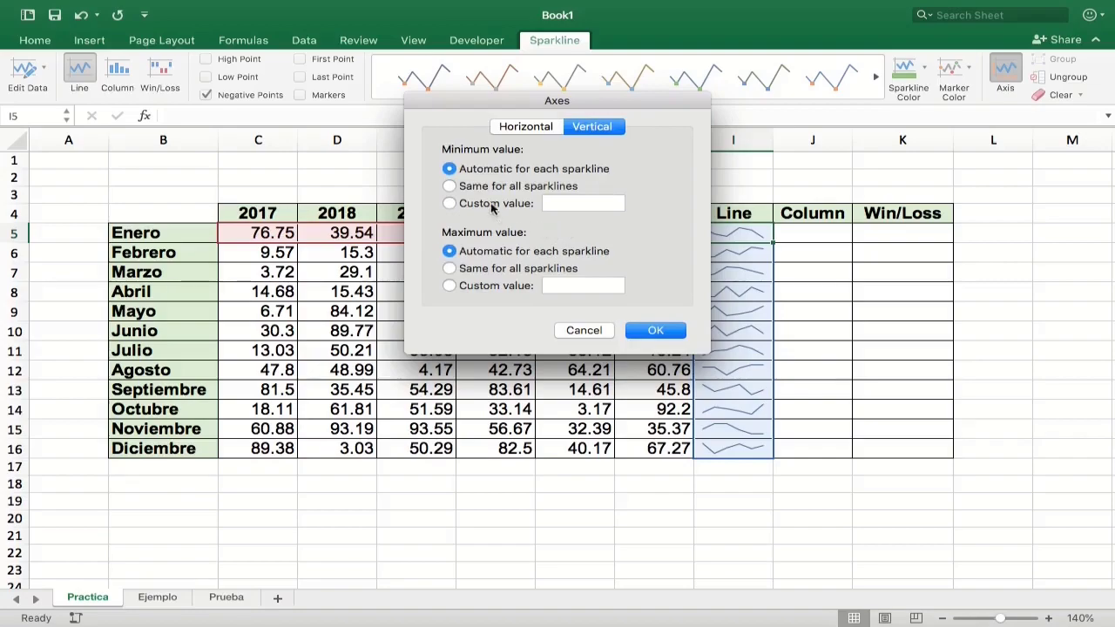
{"action": "left_click", "coordinate": [449, 185]}
{"action": "left_click", "coordinate": [449, 269]}
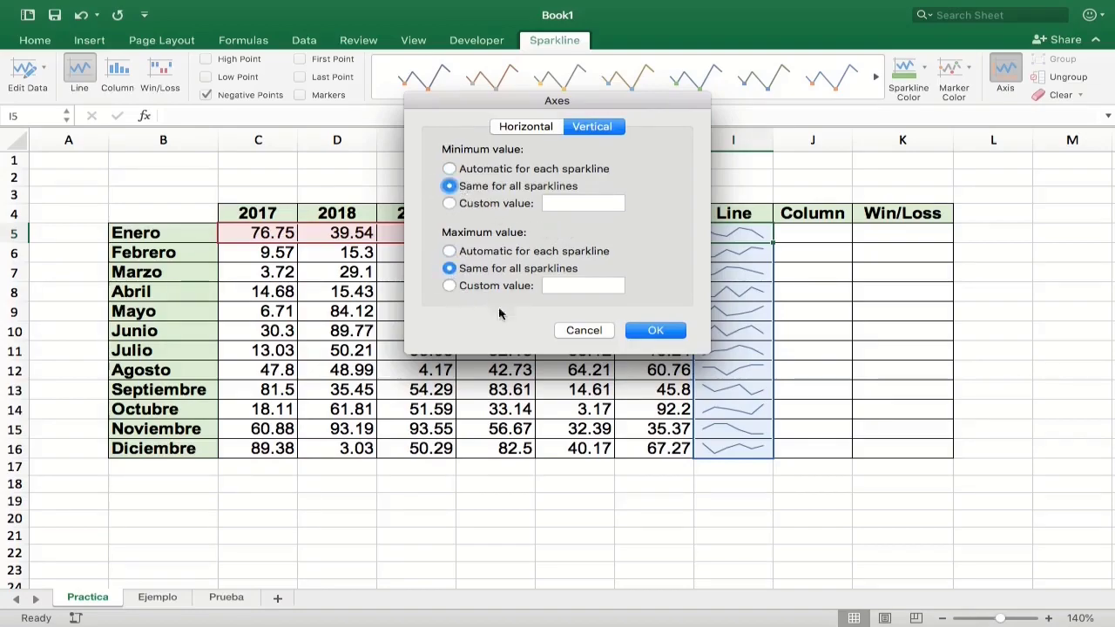
{"action": "left_click", "coordinate": [652, 332]}
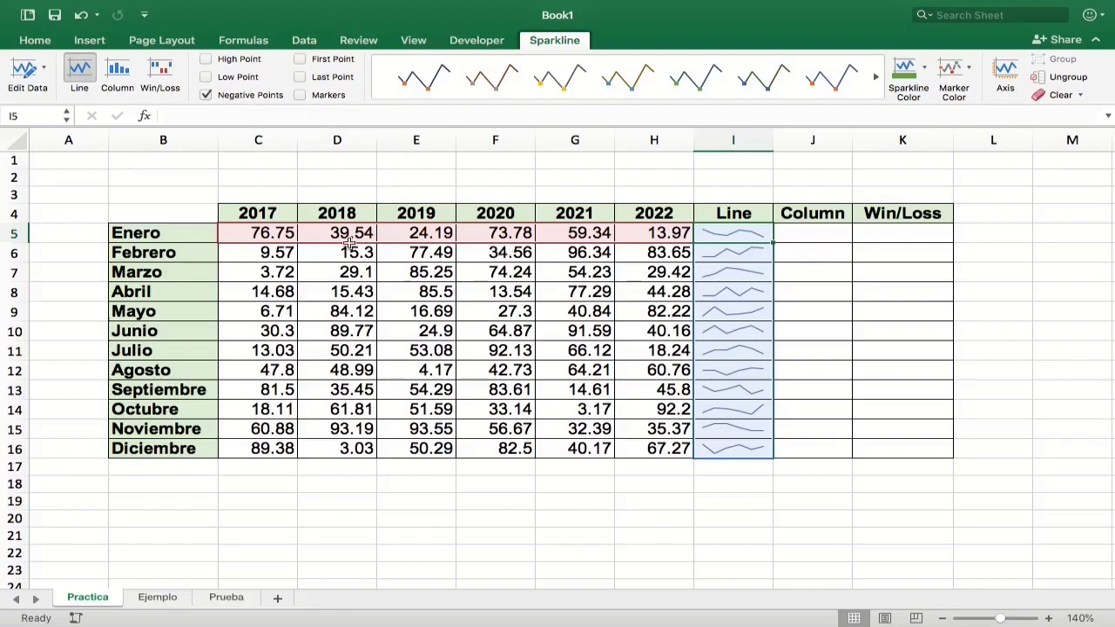
- Change the Enero 2020 value in F5 to -73.78
{"action": "left_click", "coordinate": [491, 232]}
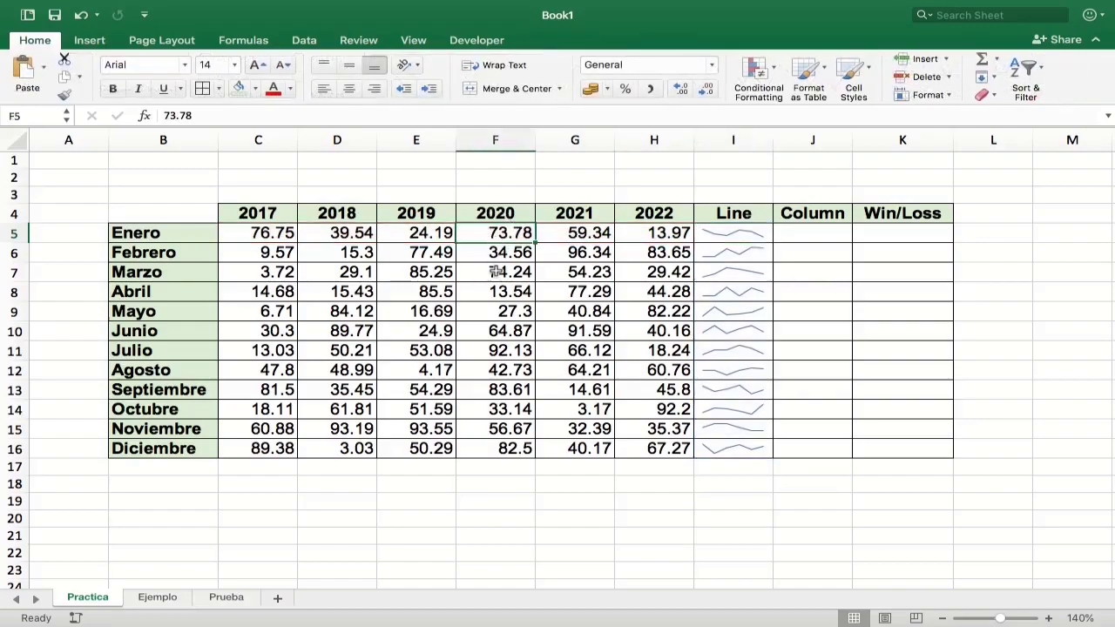
{"action": "double_click", "coordinate": [484, 233]}
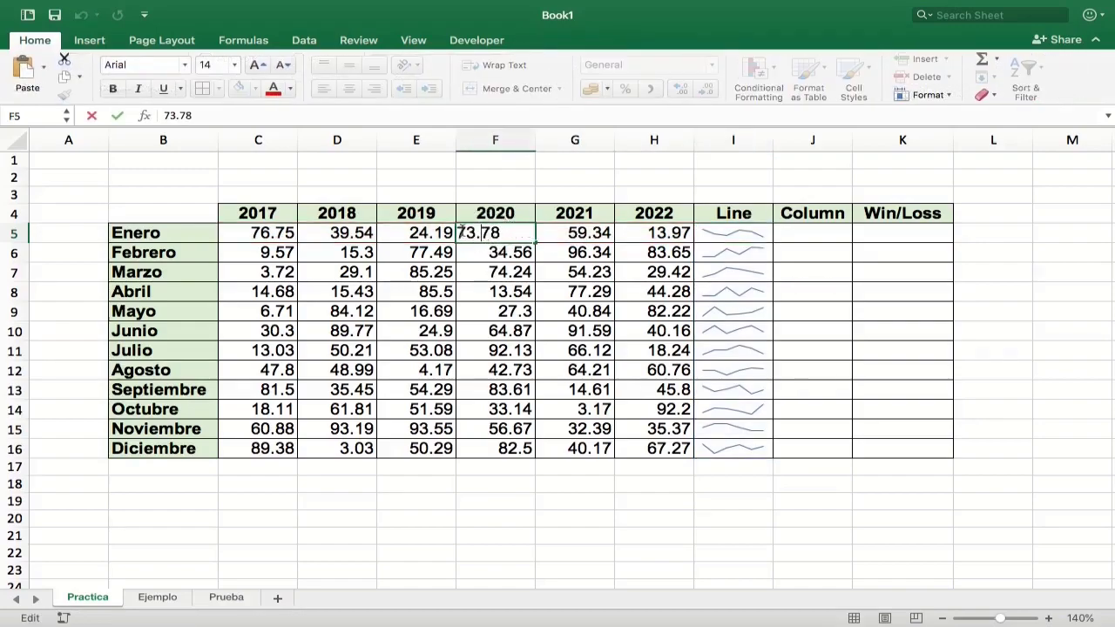
{"action": "type", "text": "-"}
{"action": "key", "text": "Return"}
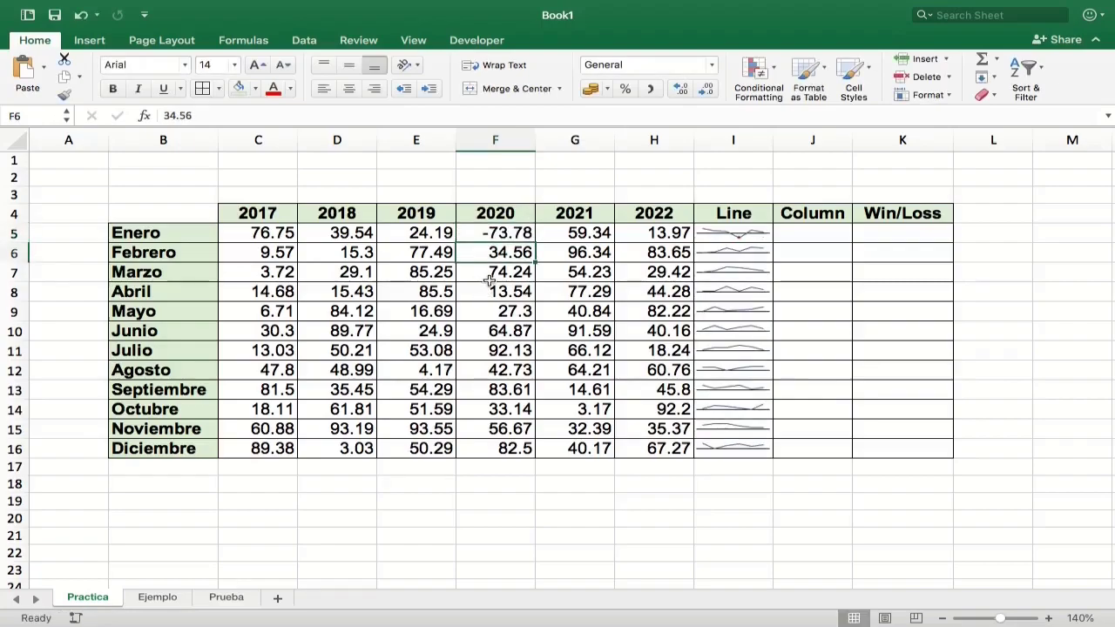
- Change the Marzo 2020 value in F7 to -74.24
{"action": "left_click", "coordinate": [490, 274]}
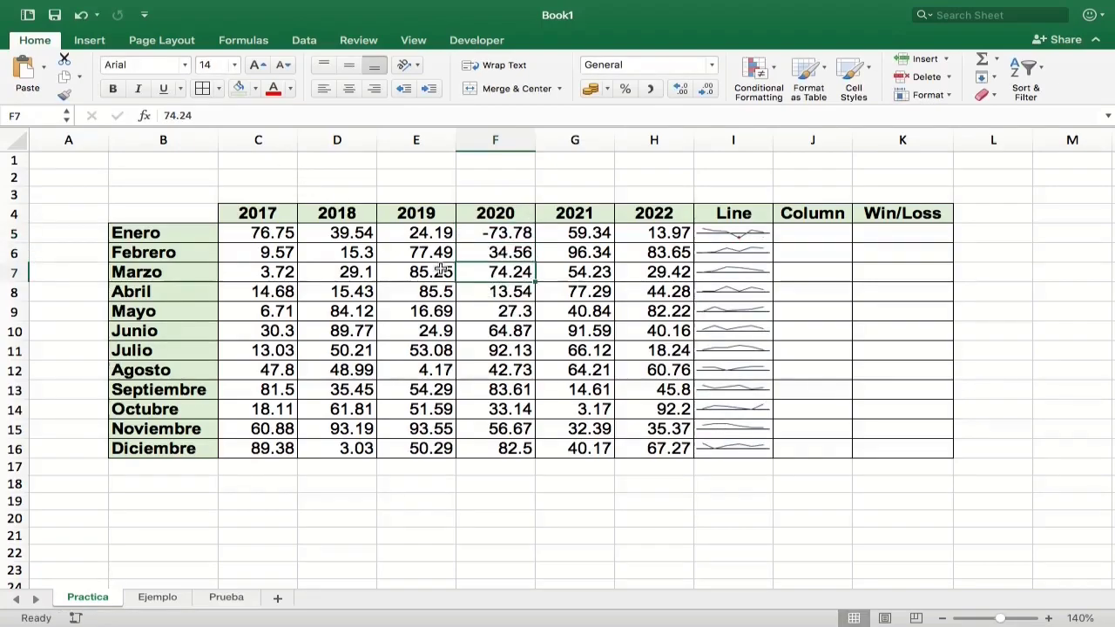
{"action": "double_click", "coordinate": [483, 277]}
{"action": "left_click", "coordinate": [163, 115]}
{"action": "type", "text": "-"}
{"action": "key", "text": "Return"}
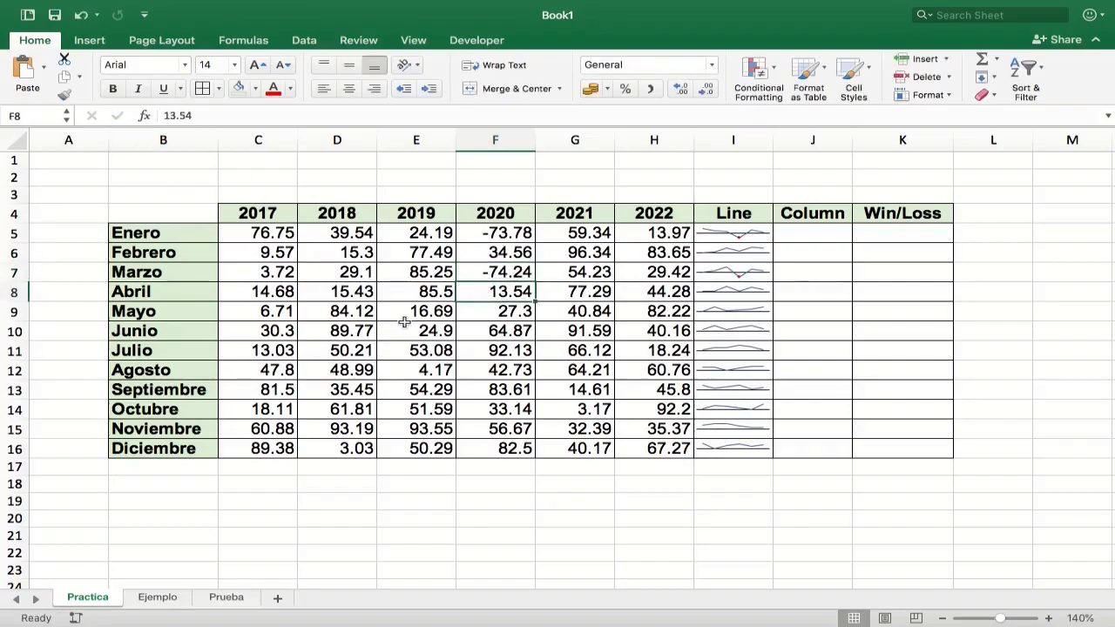
- Make the Agosto, Septiembre and Octubre 2020 values in F12:F14 negative: -42.73, -83.61 and -33.14
{"action": "left_click", "coordinate": [488, 369]}
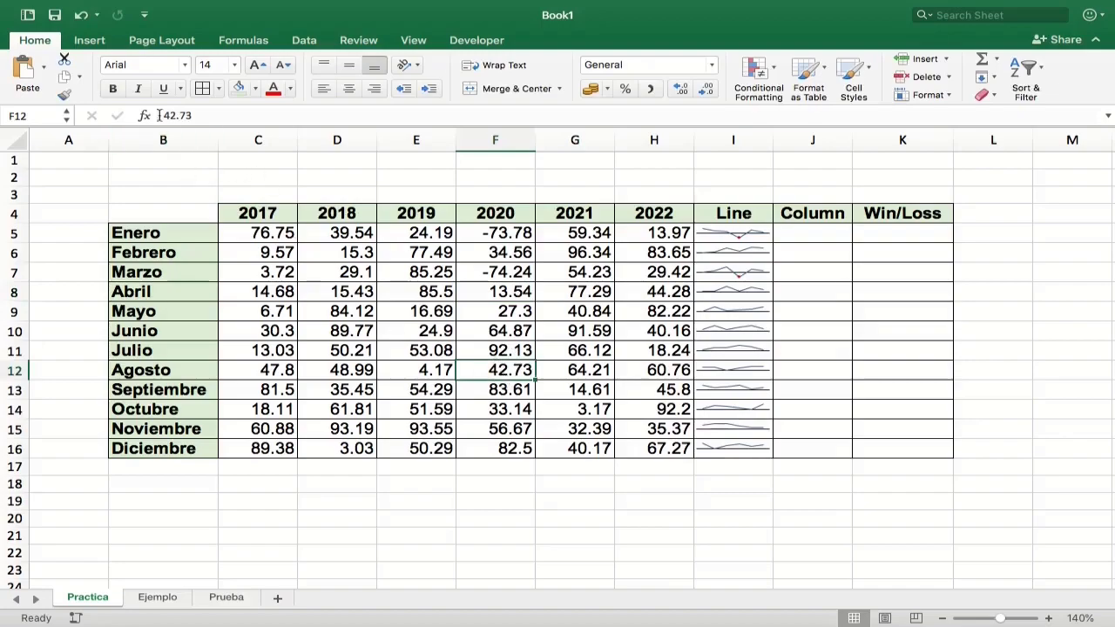
{"action": "left_click", "coordinate": [161, 115]}
{"action": "type", "text": "-"}
{"action": "key", "text": "Return"}
{"action": "double_click", "coordinate": [510, 391]}
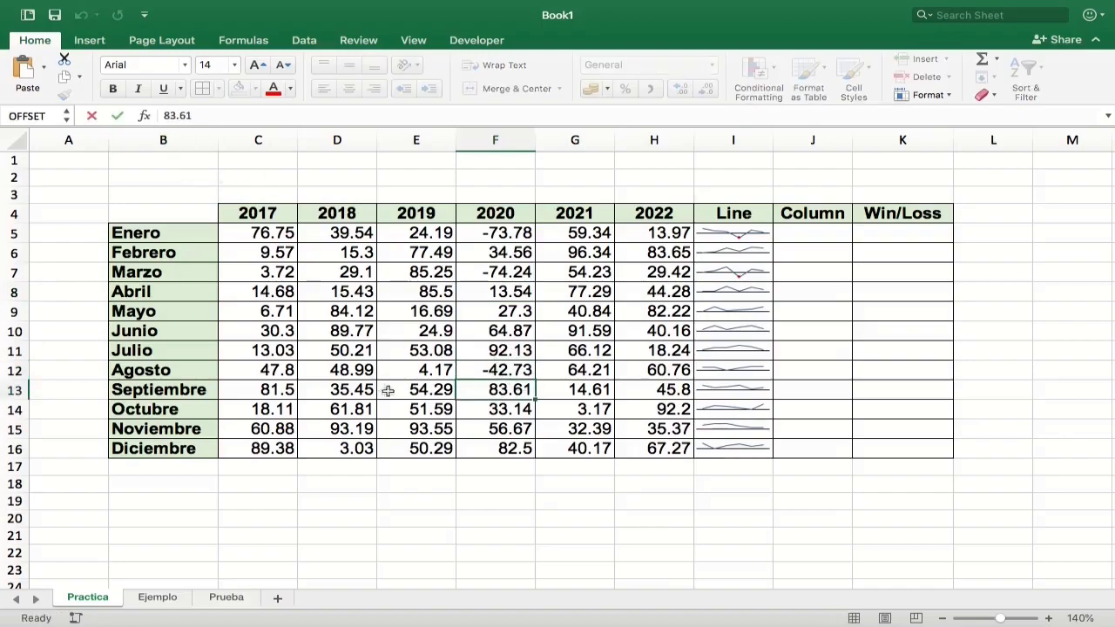
{"action": "left_click", "coordinate": [161, 115]}
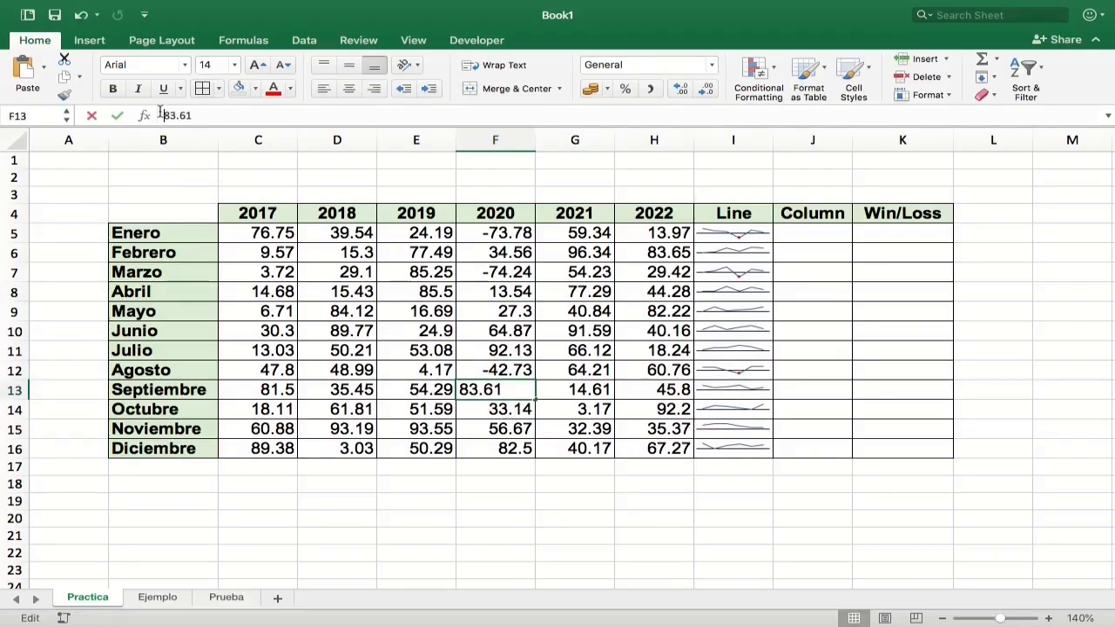
{"action": "type", "text": "-"}
{"action": "key", "text": "Return"}
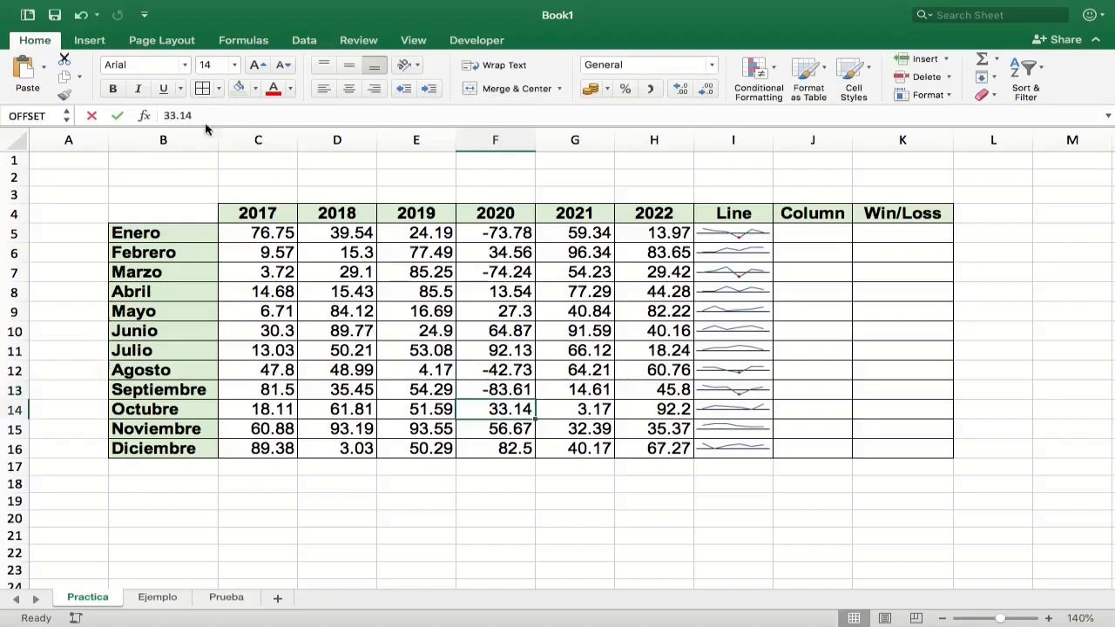
{"action": "type", "text": "-"}
{"action": "key", "text": "Return"}
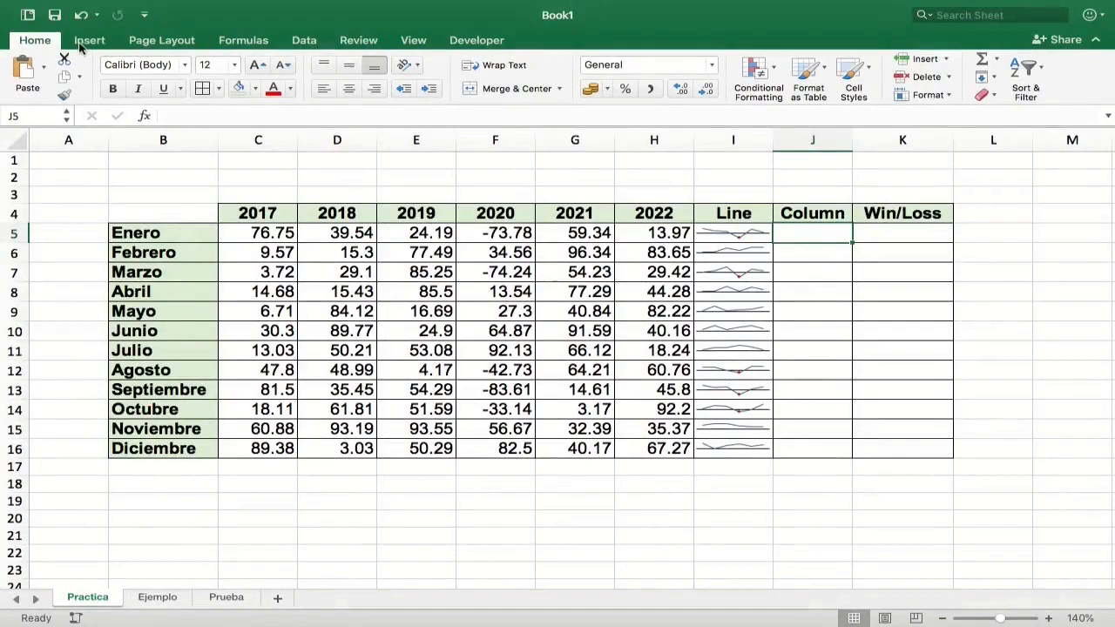
- Insert a Column sparkline in J5 from the data range C5:H5 and fill it down to J16
{"action": "left_click", "coordinate": [91, 41]}
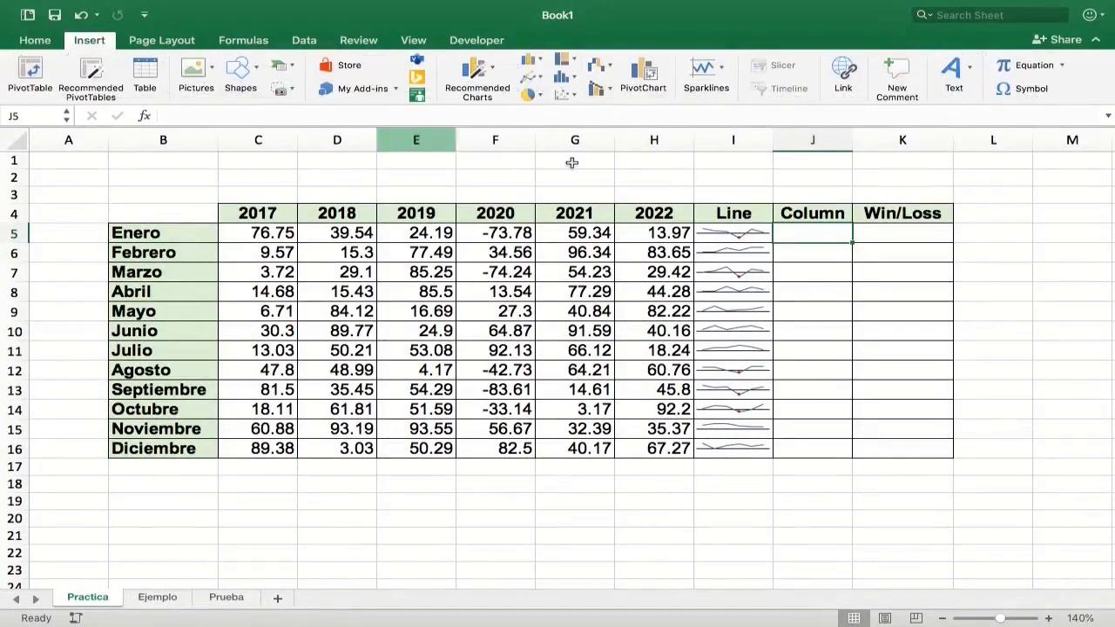
{"action": "left_click", "coordinate": [702, 78]}
{"action": "left_click", "coordinate": [729, 114]}
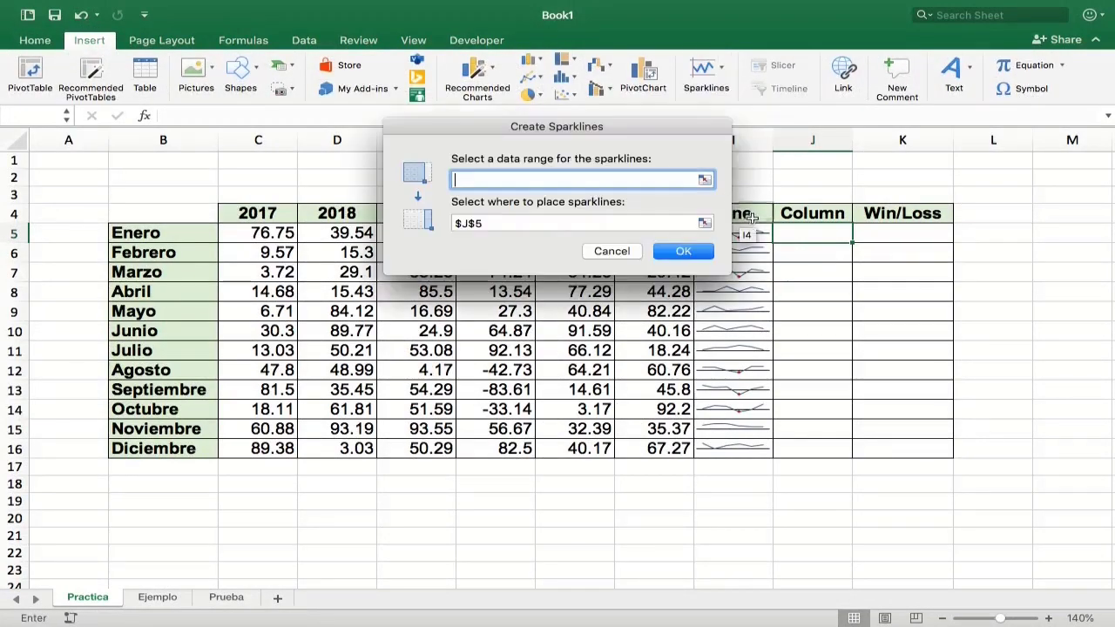
{"action": "left_click_drag", "start_coordinate": [606, 126], "coordinate": [591, 67]}
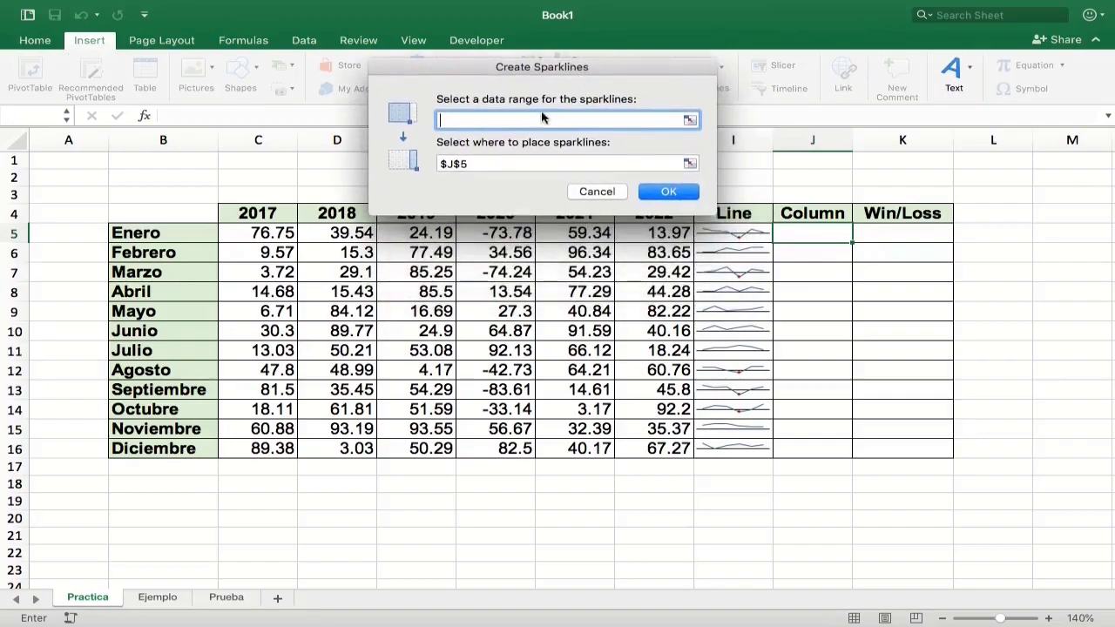
{"action": "left_click", "coordinate": [689, 120]}
{"action": "left_click_drag", "start_coordinate": [277, 233], "coordinate": [643, 233]}
{"action": "left_click", "coordinate": [708, 67]}
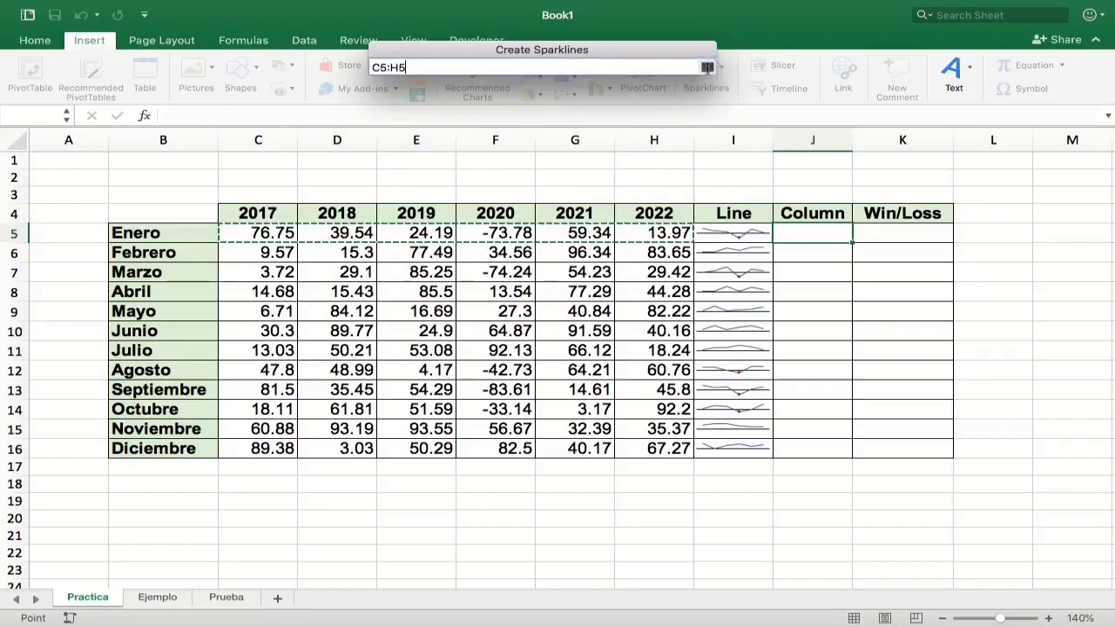
{"action": "left_click", "coordinate": [664, 192]}
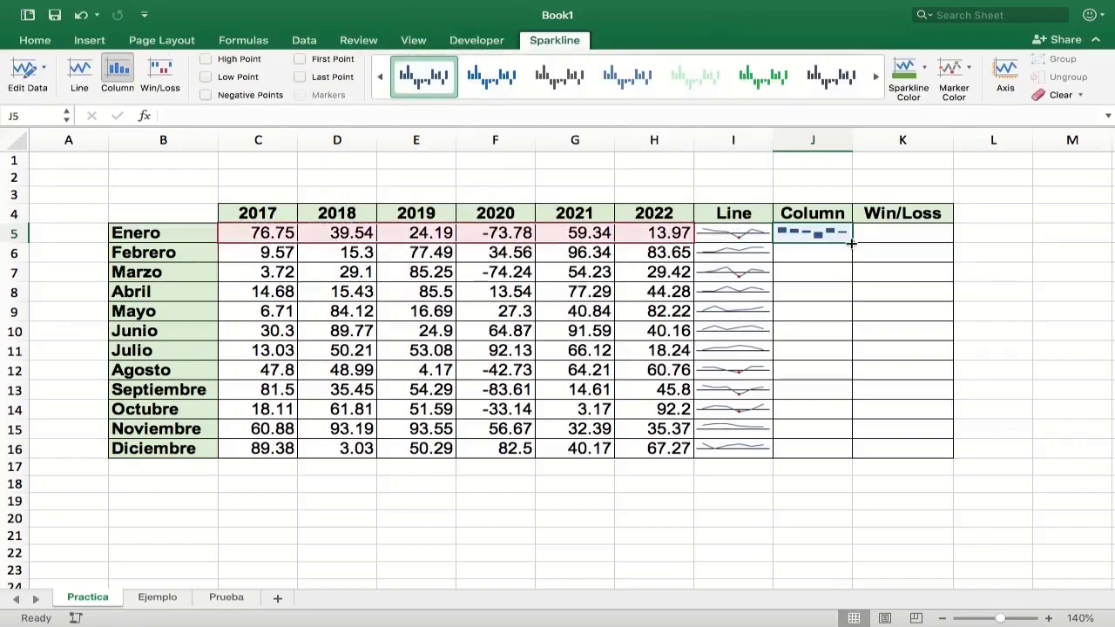
{"action": "left_click_drag", "start_coordinate": [851, 244], "coordinate": [855, 454]}
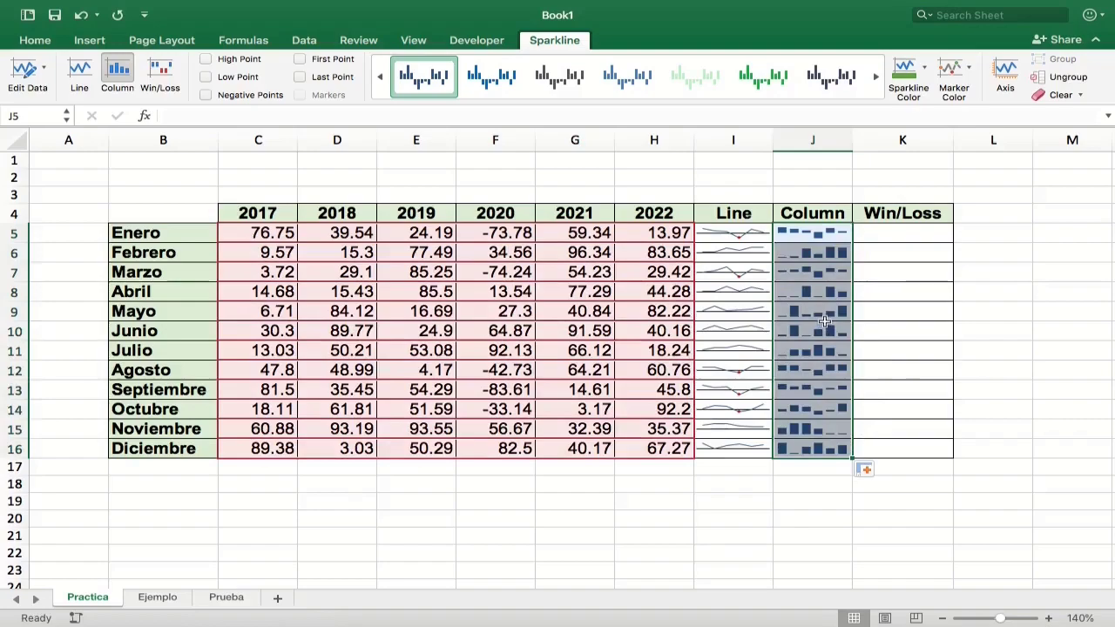
- Turn on the negative point markers for the Column sparklines in J5:J16
{"action": "left_click", "coordinate": [205, 94]}
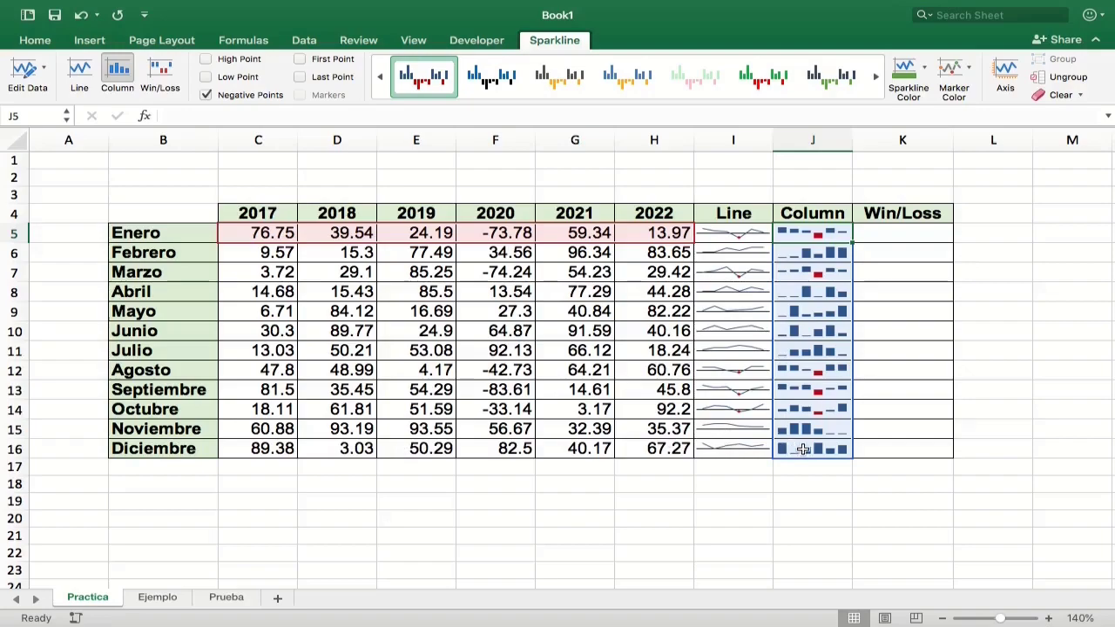
{"action": "left_click", "coordinate": [806, 257]}
{"action": "left_click", "coordinate": [804, 230]}
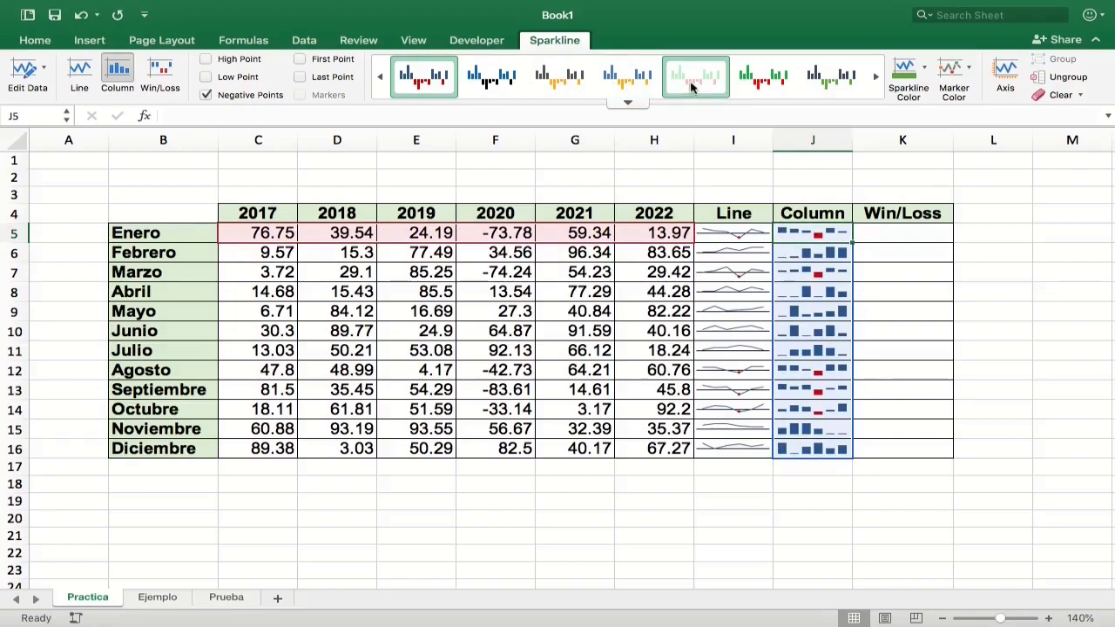
- Apply the dark style with green negative points to the Column sparklines and set their sparkline color to standard orange
{"action": "left_click", "coordinate": [832, 83]}
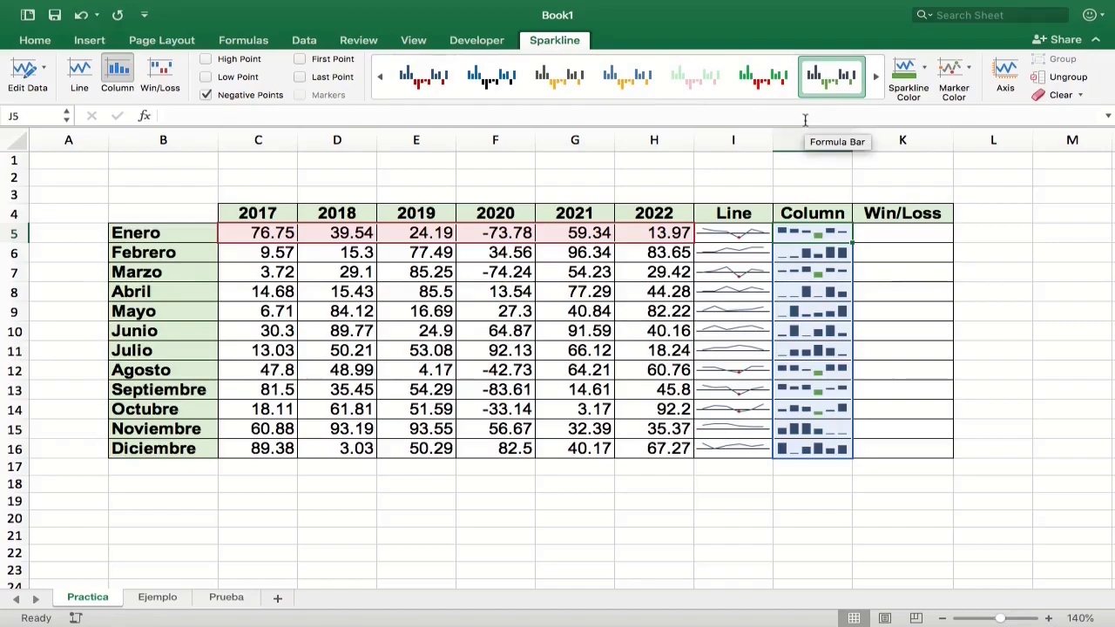
{"action": "left_click", "coordinate": [925, 69]}
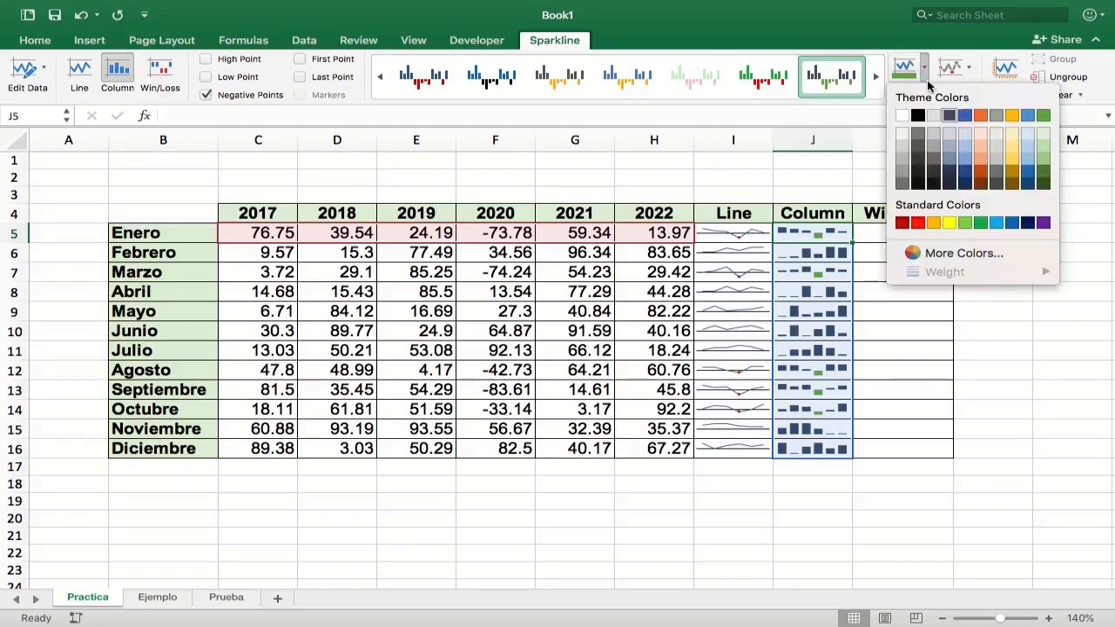
{"action": "left_click", "coordinate": [936, 224]}
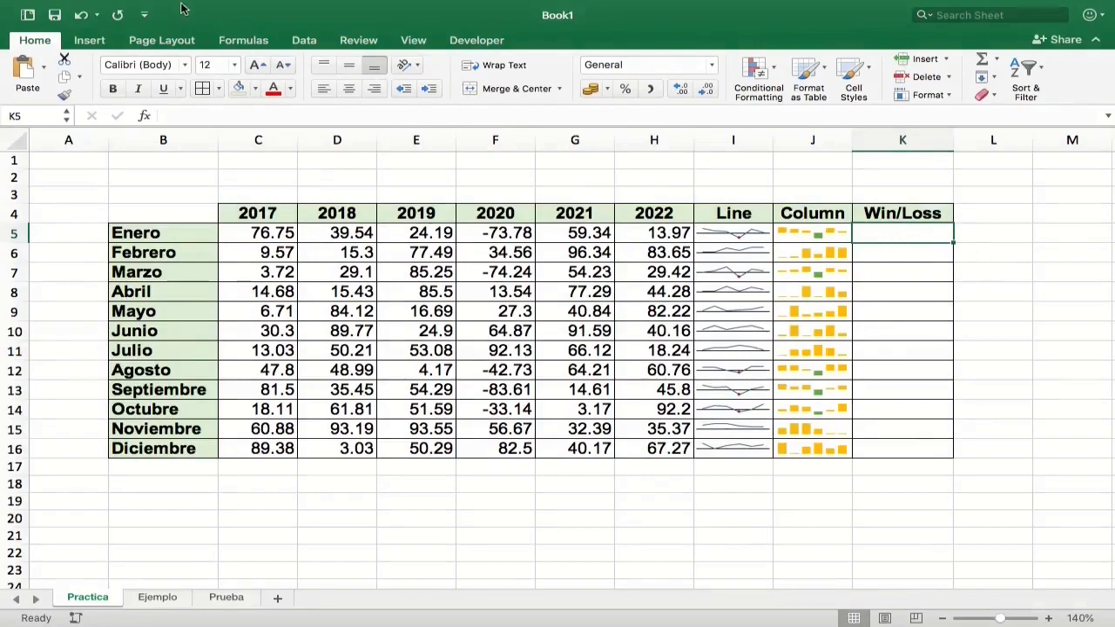
- Insert a Win/Loss sparkline in K5 from the data range C5:H5 and fill it down to K16
{"action": "left_click", "coordinate": [94, 44]}
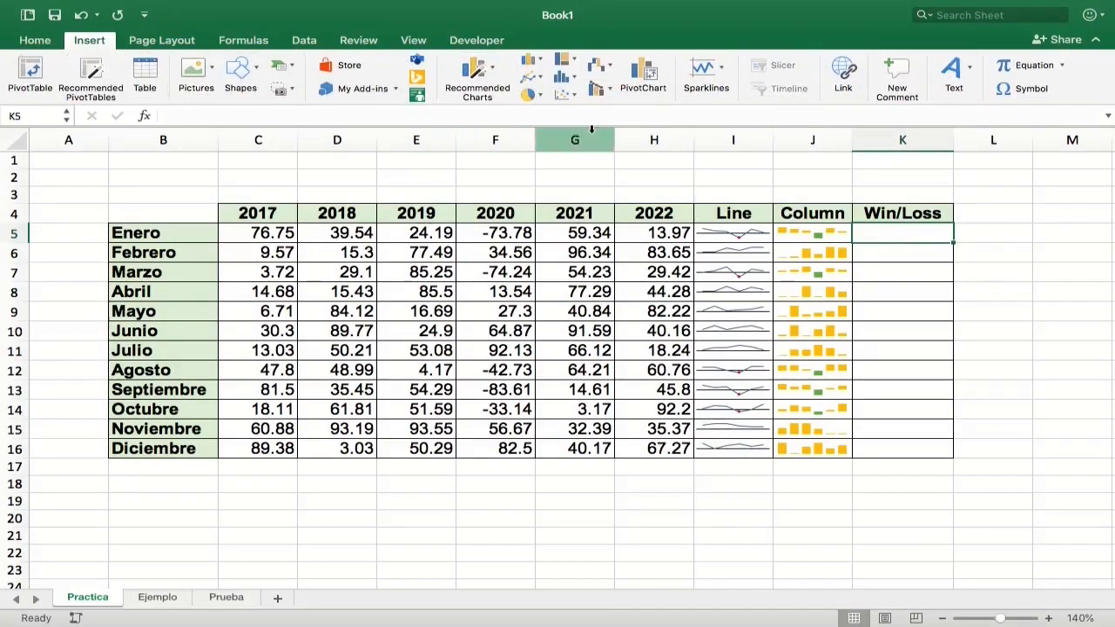
{"action": "left_click", "coordinate": [719, 77]}
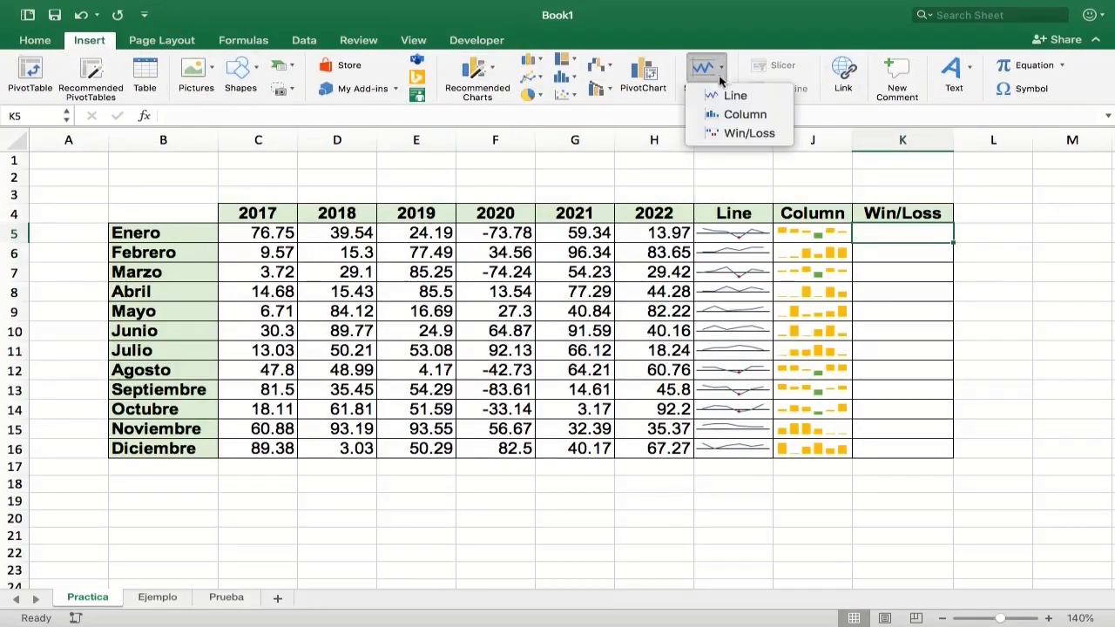
{"action": "left_click", "coordinate": [714, 140]}
{"action": "left_click_drag", "start_coordinate": [586, 135], "coordinate": [575, 59]}
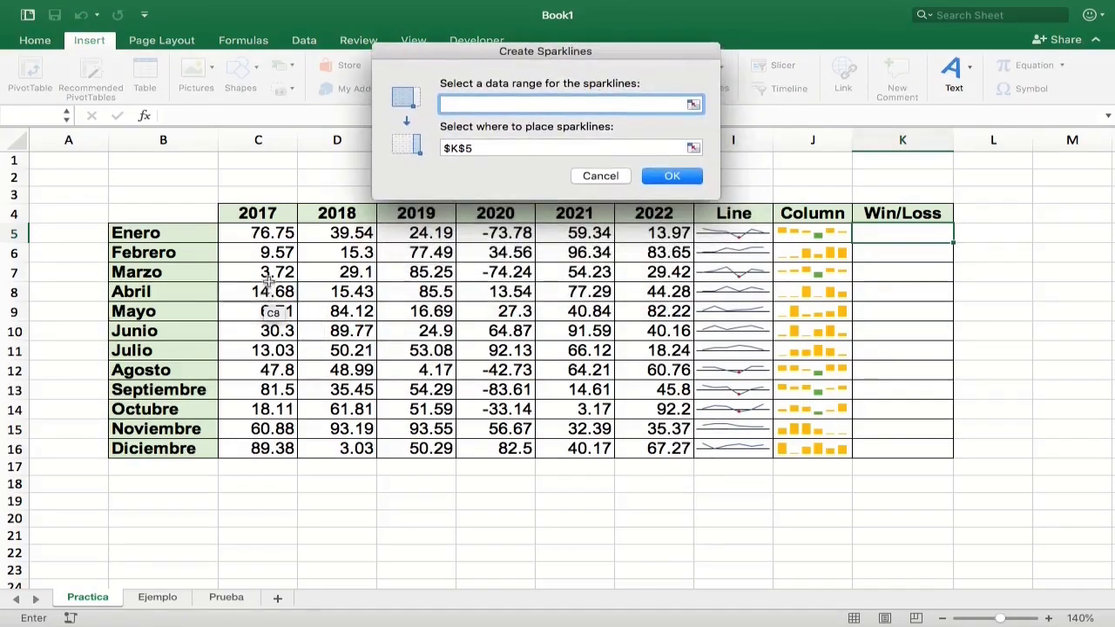
{"action": "left_click_drag", "start_coordinate": [260, 232], "coordinate": [652, 232]}
{"action": "key", "text": "Return"}
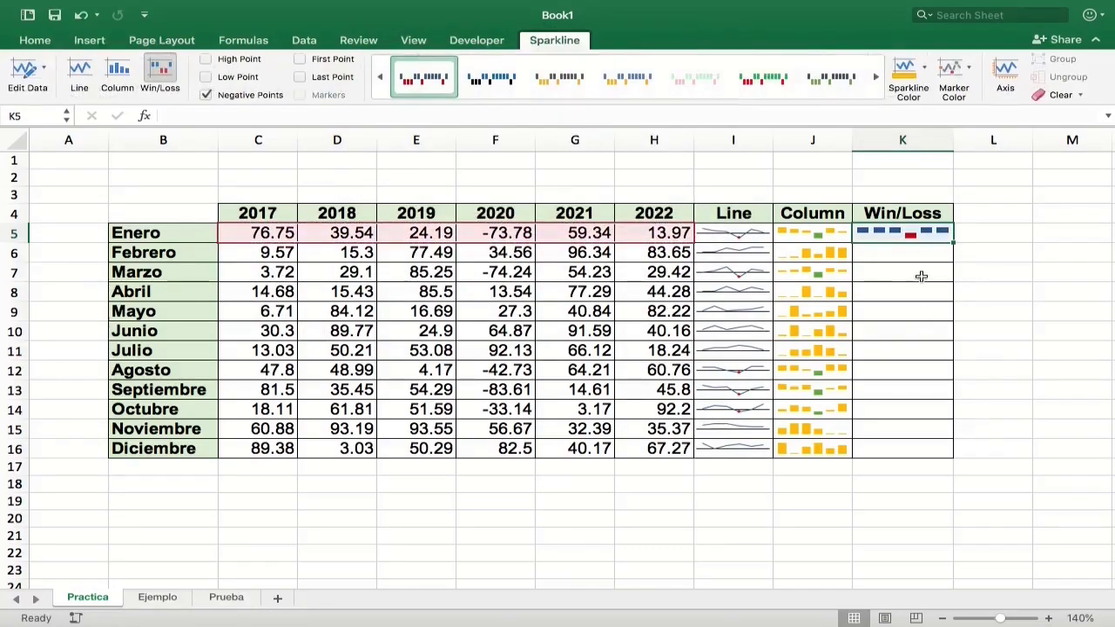
{"action": "left_click_drag", "start_coordinate": [954, 241], "coordinate": [926, 457]}
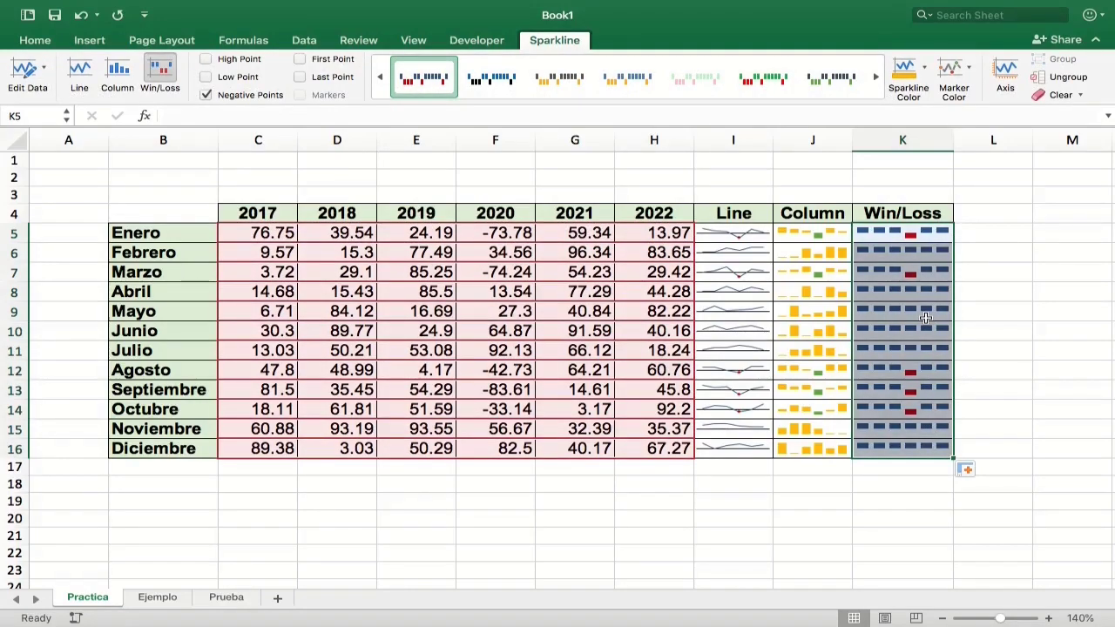
- Show the horizontal axis on the Win/Loss sparklines in K5:K16 and set the vertical minimum and maximum to Same for all sparklines
{"action": "left_click", "coordinate": [1005, 75]}
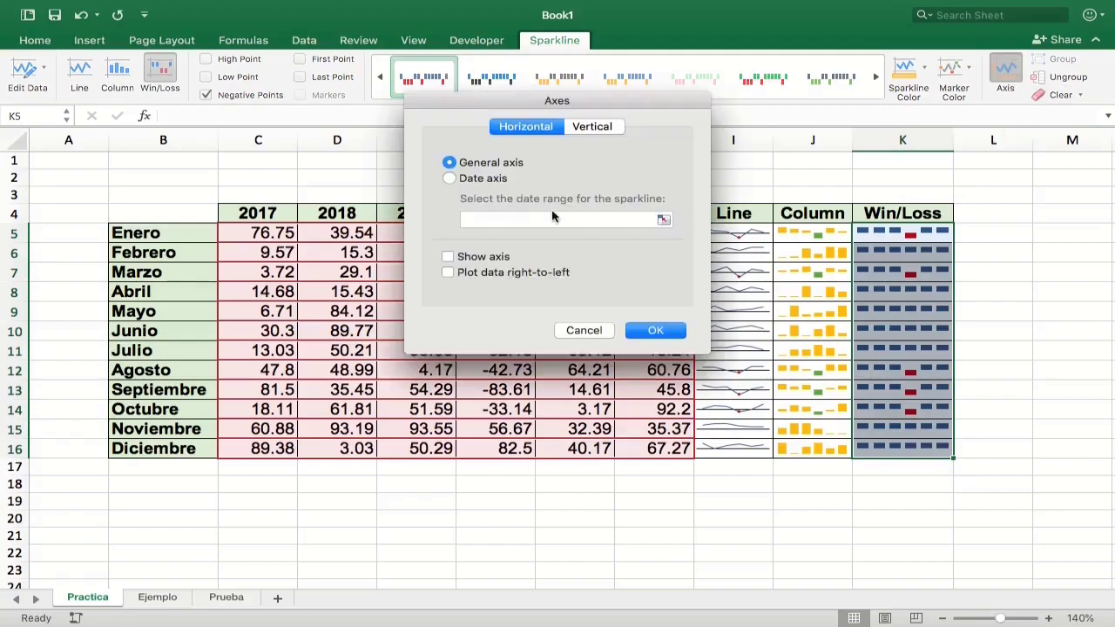
{"action": "left_click", "coordinate": [447, 257]}
{"action": "left_click", "coordinate": [590, 129]}
{"action": "left_click", "coordinate": [447, 187]}
{"action": "left_click", "coordinate": [449, 268]}
{"action": "left_click", "coordinate": [656, 330]}
{"action": "left_click", "coordinate": [959, 332]}
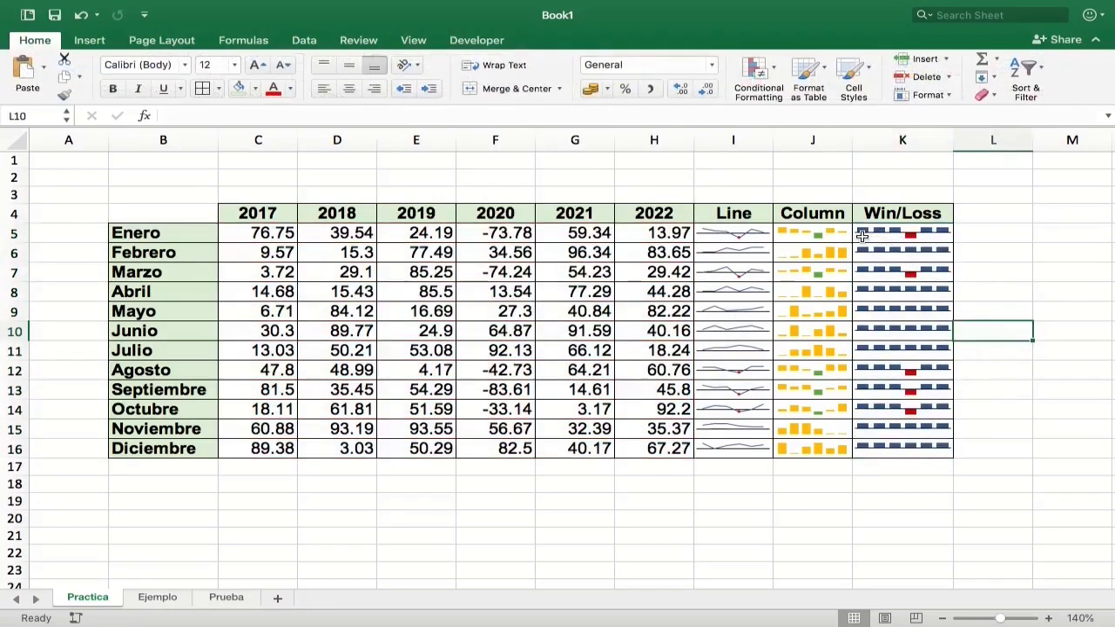